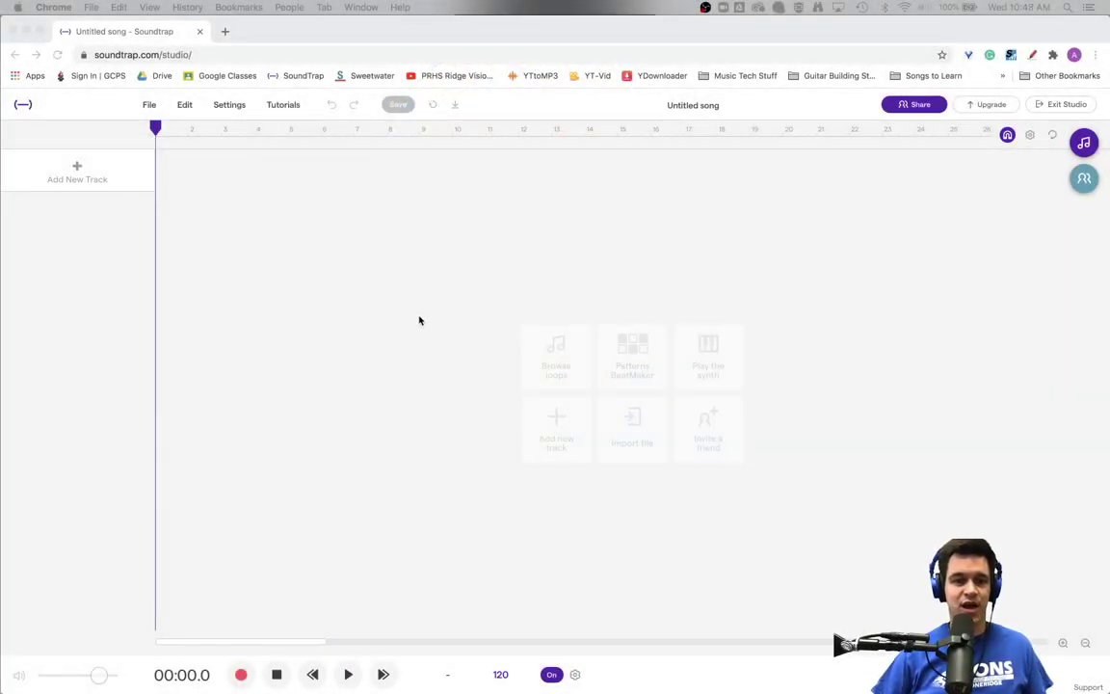
Step: Add a Drum & beats track, creating the Vanilla drum machine with its Kick, Snare and Hihat grid
{"action": "left_click", "coordinate": [77, 170]}
{"action": "left_click", "coordinate": [77, 170]}
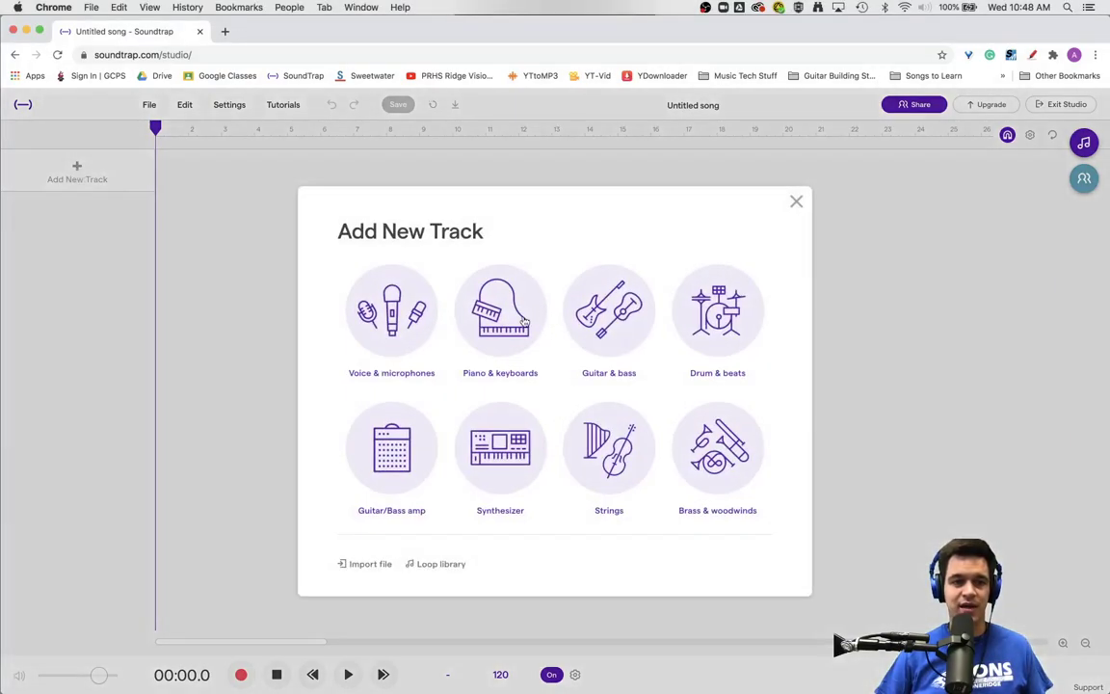
{"action": "left_click", "coordinate": [730, 328]}
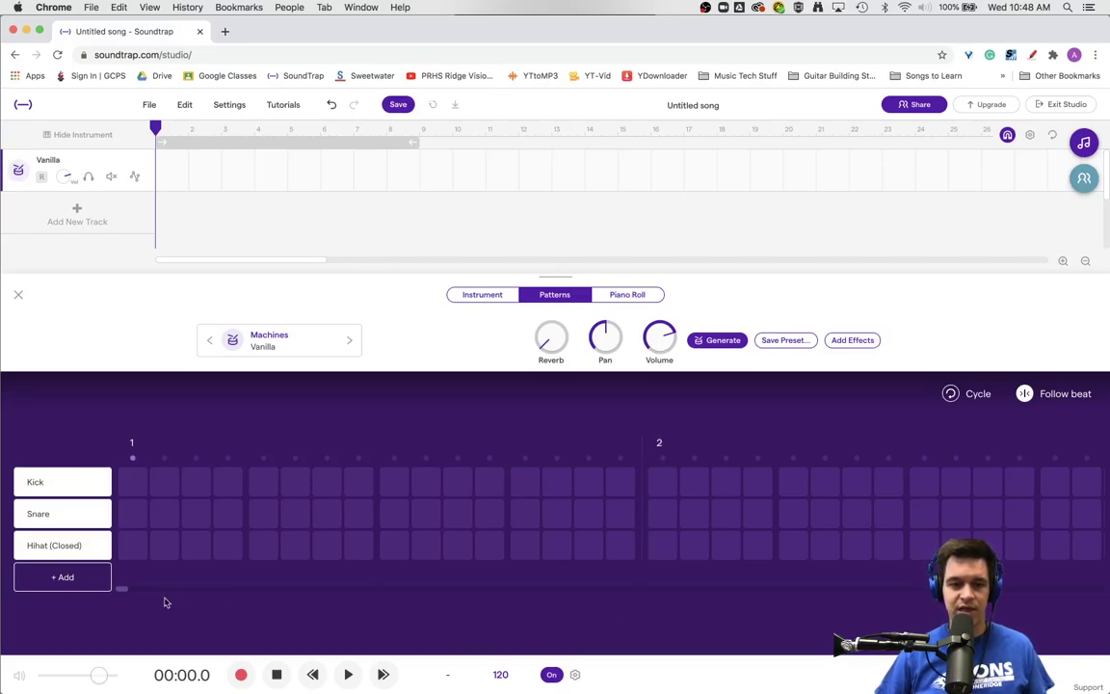
Step: Pull the loop region's end from bar 9 back to bar 2 and enable cycling
{"action": "mouse_move", "coordinate": [122, 591]}
{"action": "left_mouse_down"}
{"action": "mouse_move", "coordinate": [148, 595]}
{"action": "mouse_move", "coordinate": [117, 590]}
{"action": "left_mouse_up"}
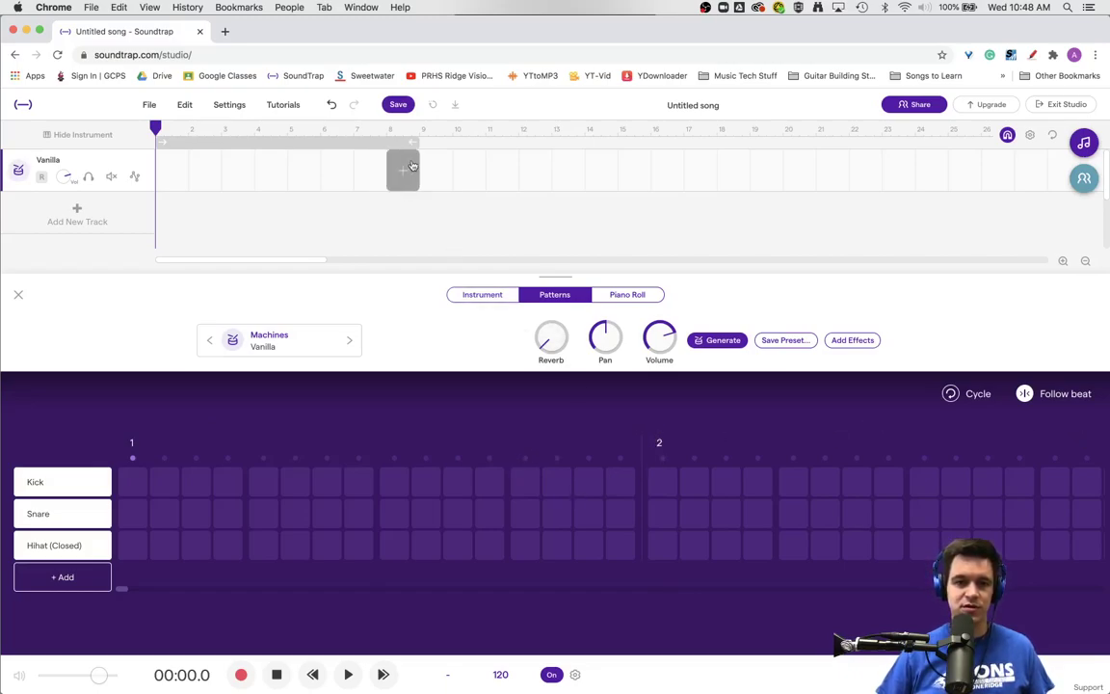
{"action": "left_click_drag", "start_coordinate": [415, 145], "coordinate": [176, 141]}
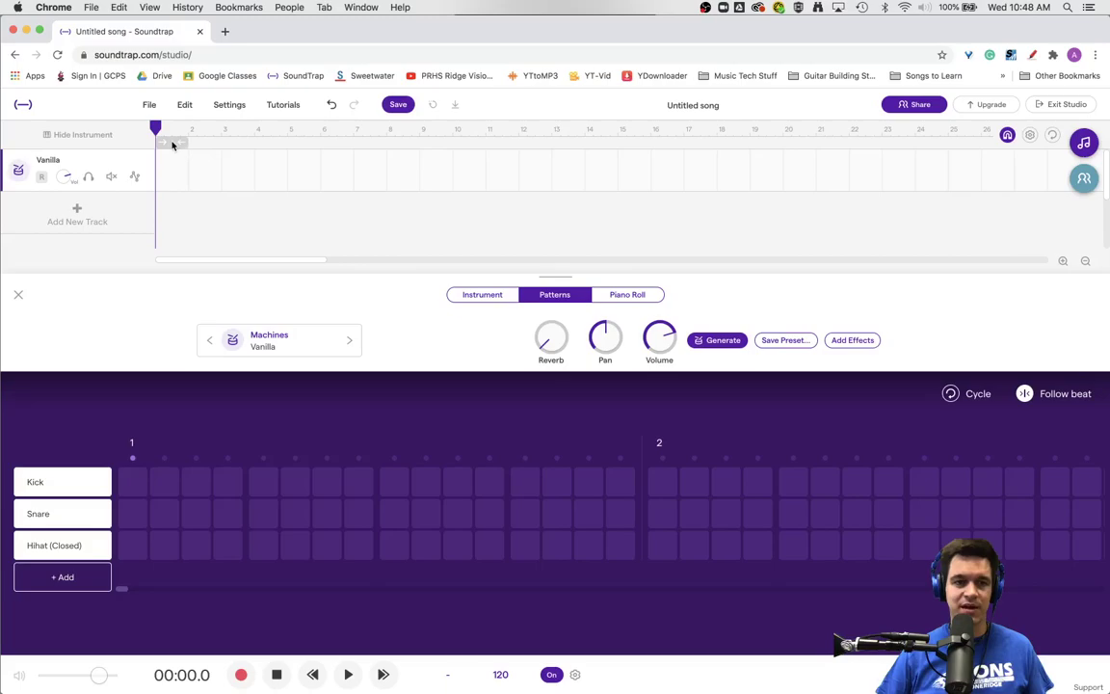
{"action": "left_click", "coordinate": [173, 145]}
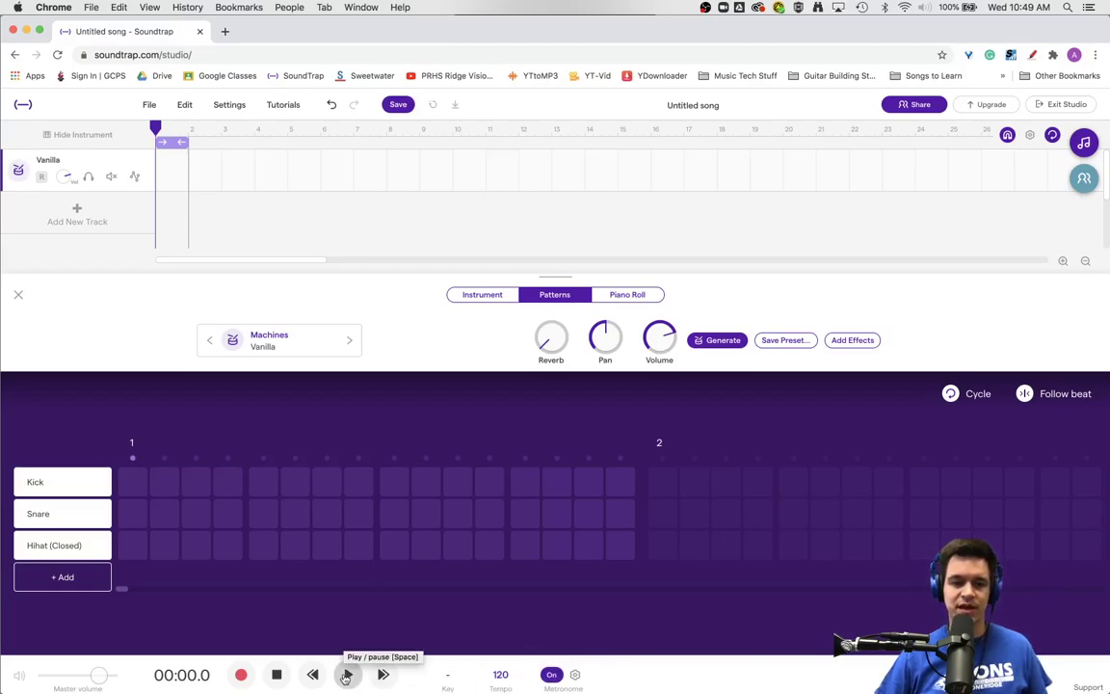
Step: Test playback by playing, rewinding and stopping the empty pattern
{"action": "left_click", "coordinate": [348, 675]}
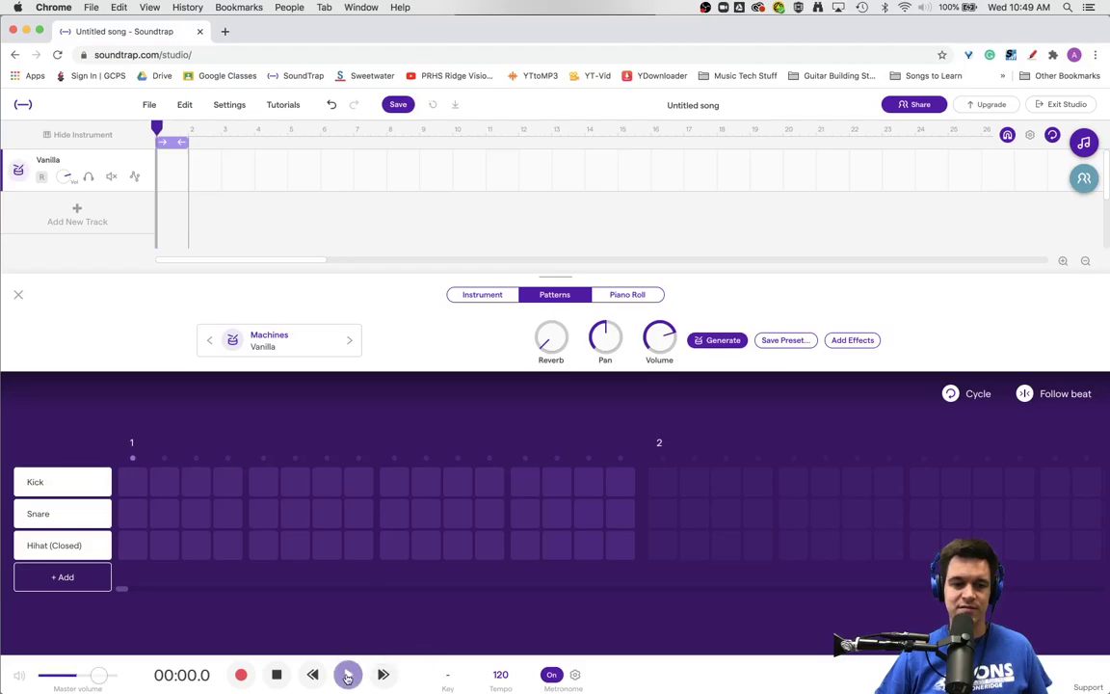
{"action": "left_click", "coordinate": [311, 675]}
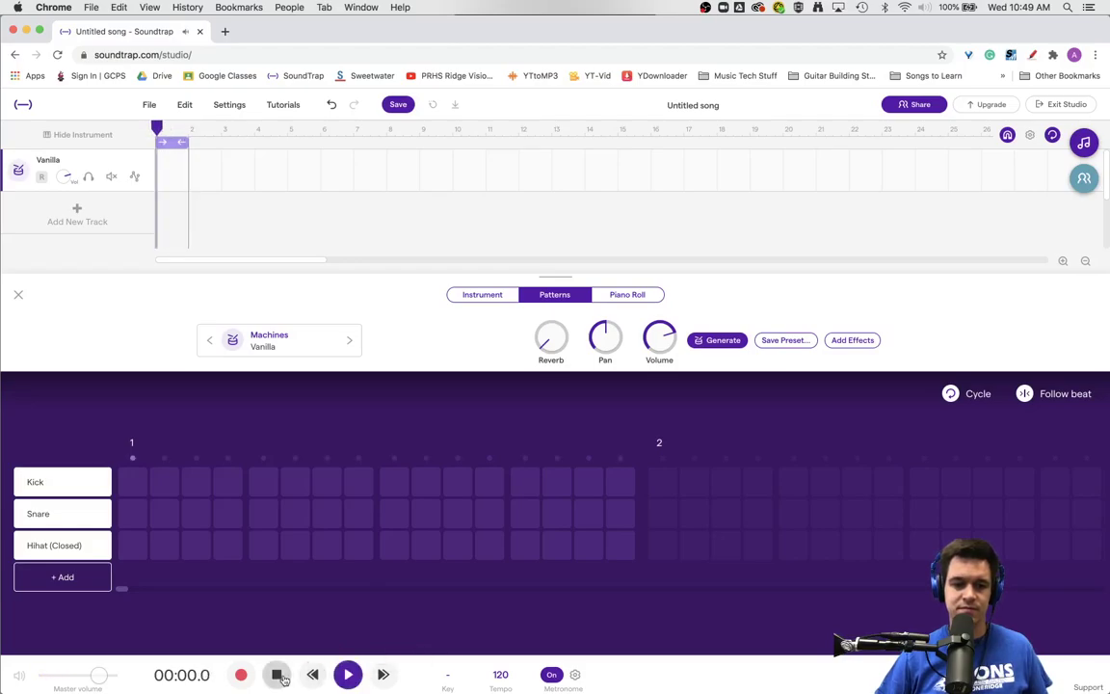
{"action": "left_click", "coordinate": [280, 677]}
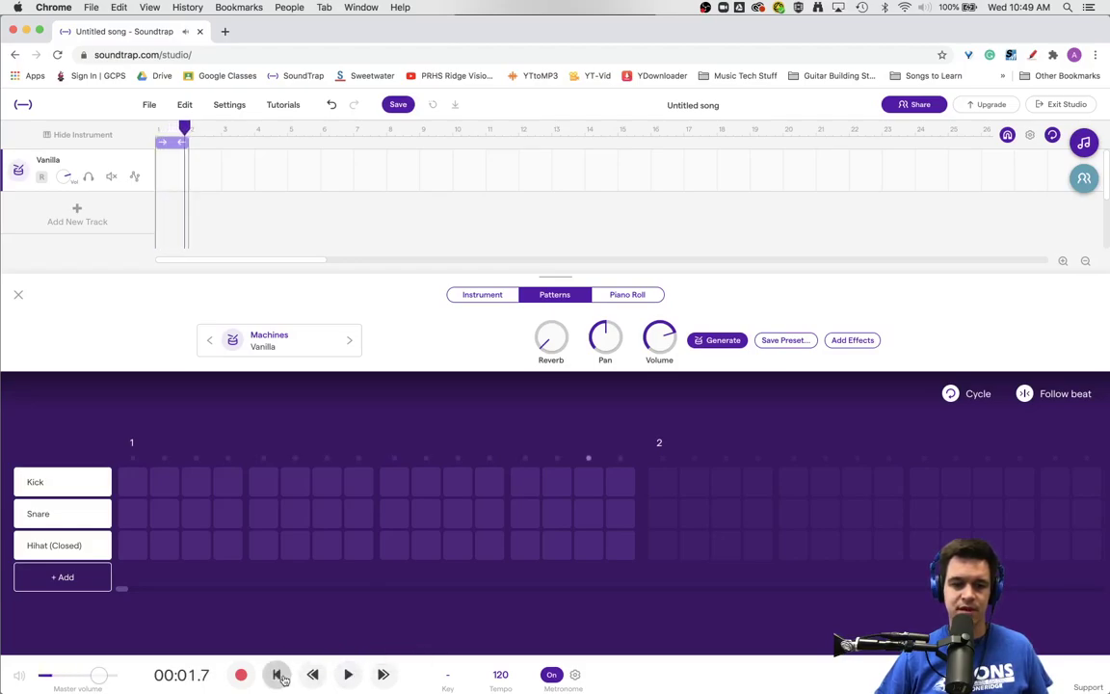
Step: Place kicks on steps 1, 5, 9 and 13, then play the kick pattern back
{"action": "left_click", "coordinate": [132, 485]}
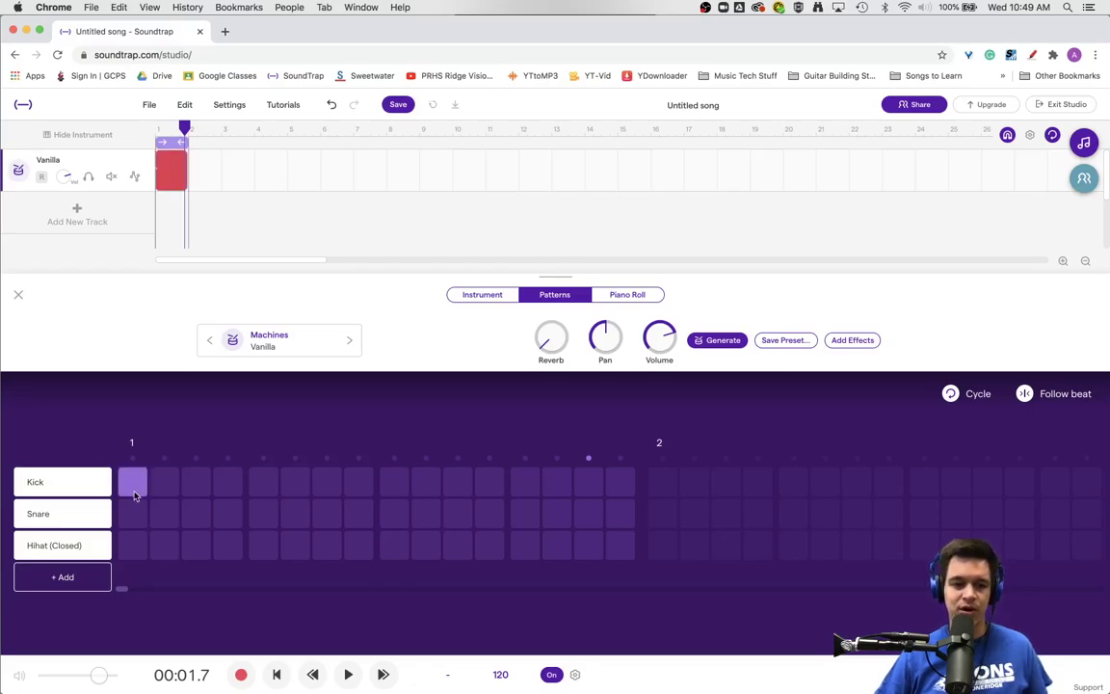
{"action": "left_click", "coordinate": [263, 487]}
{"action": "left_click", "coordinate": [394, 487]}
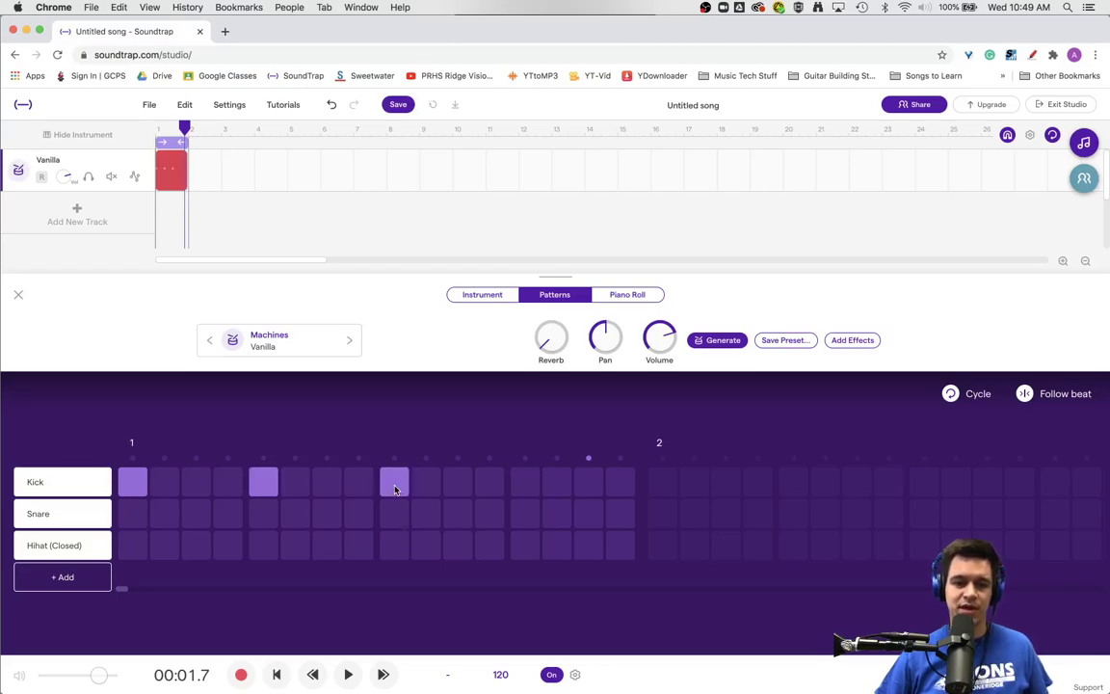
{"action": "left_click", "coordinate": [525, 488]}
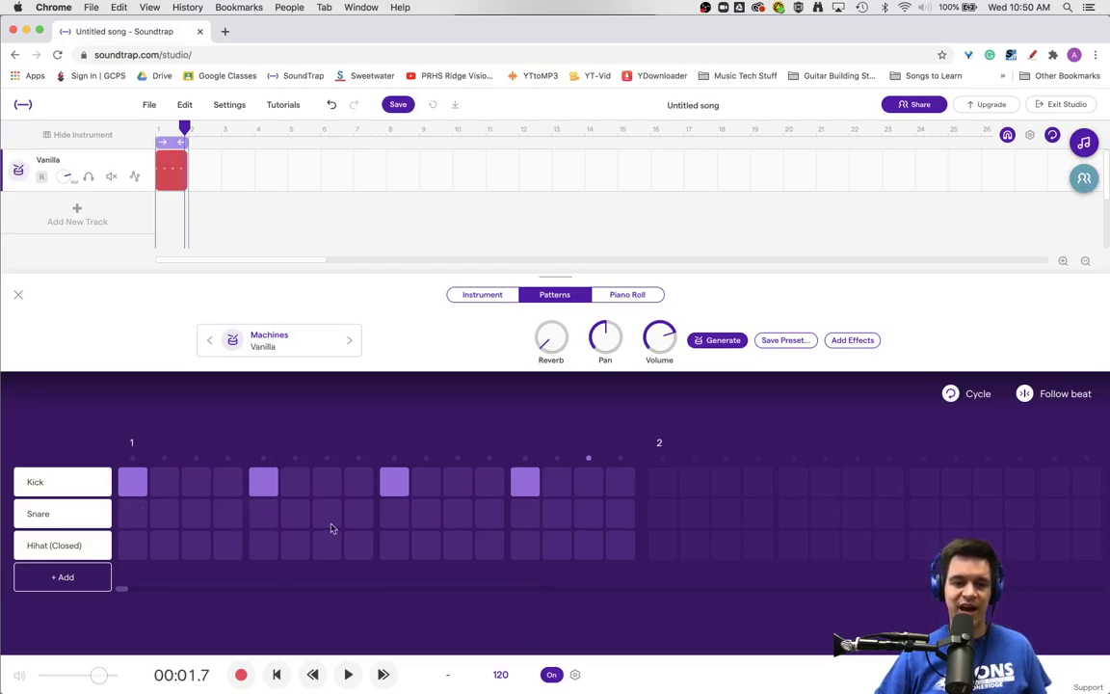
{"action": "left_click", "coordinate": [348, 677]}
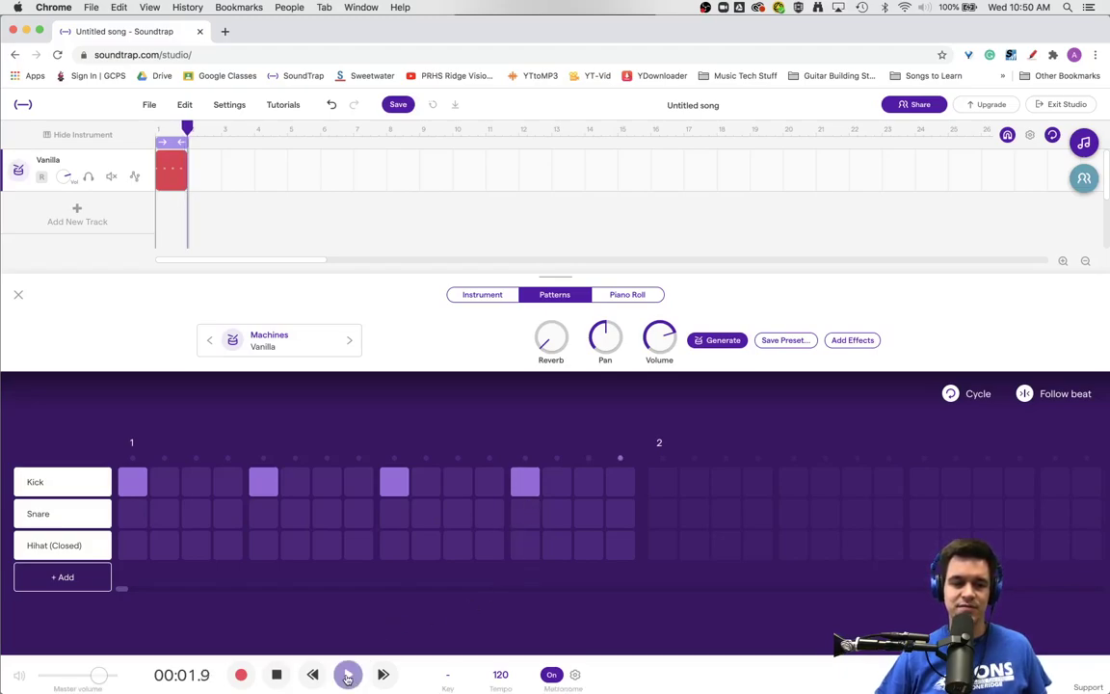
{"action": "left_click", "coordinate": [278, 677]}
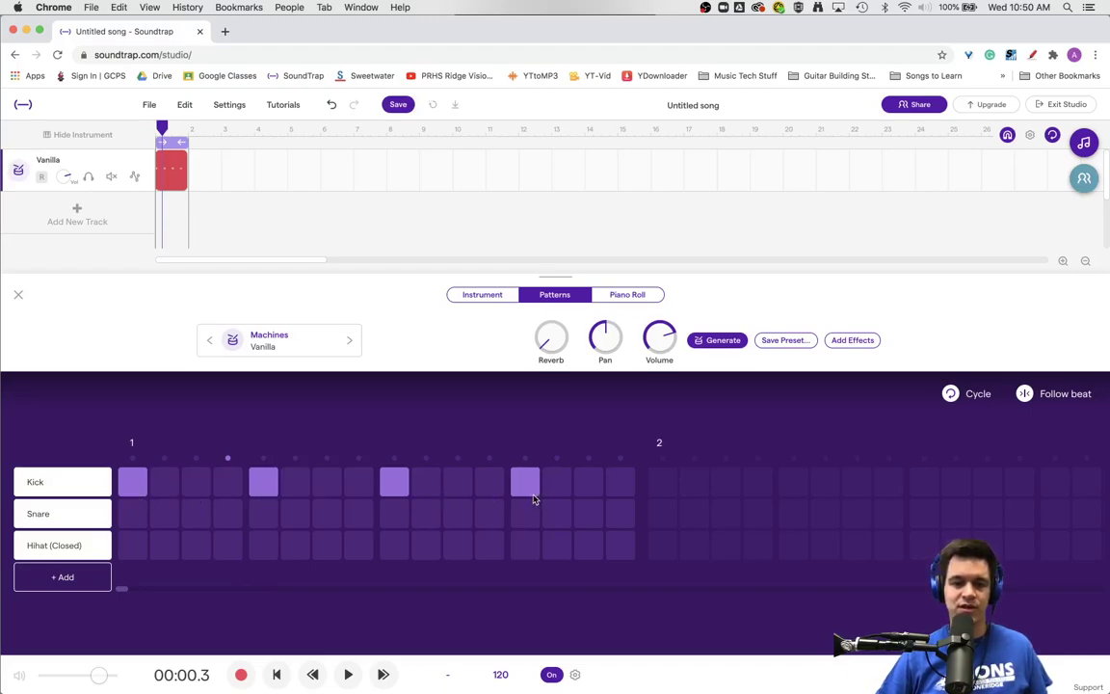
Step: Add snares on steps 5 and 13, then replay the kick-snare beat from the start
{"action": "left_click", "coordinate": [263, 516]}
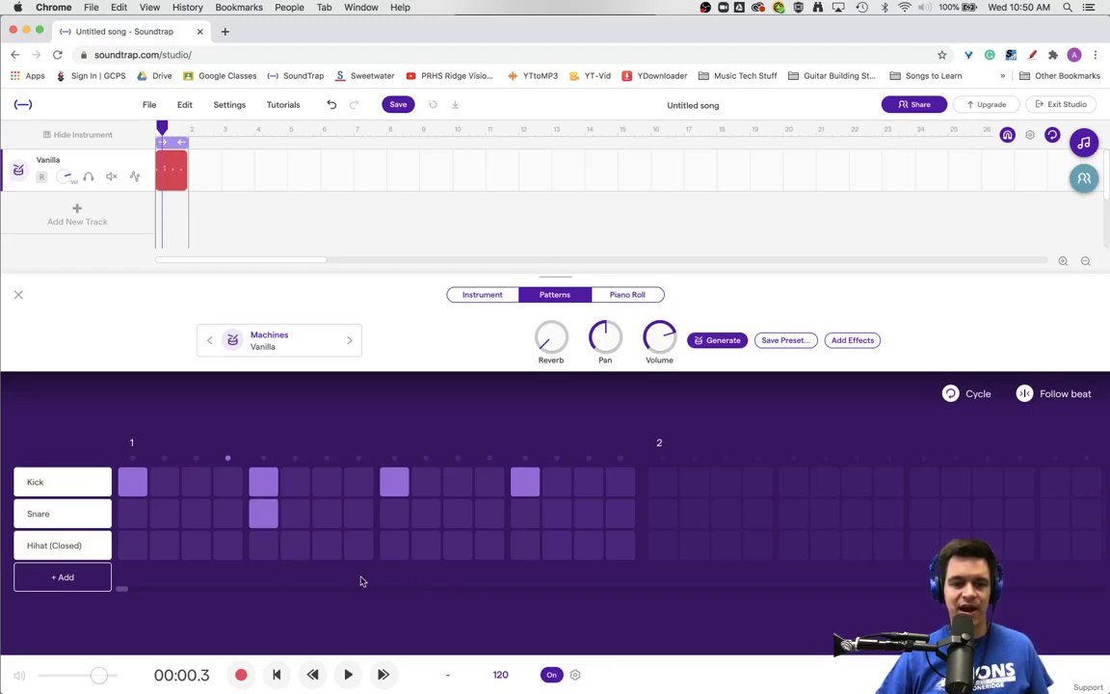
{"action": "left_click", "coordinate": [518, 518]}
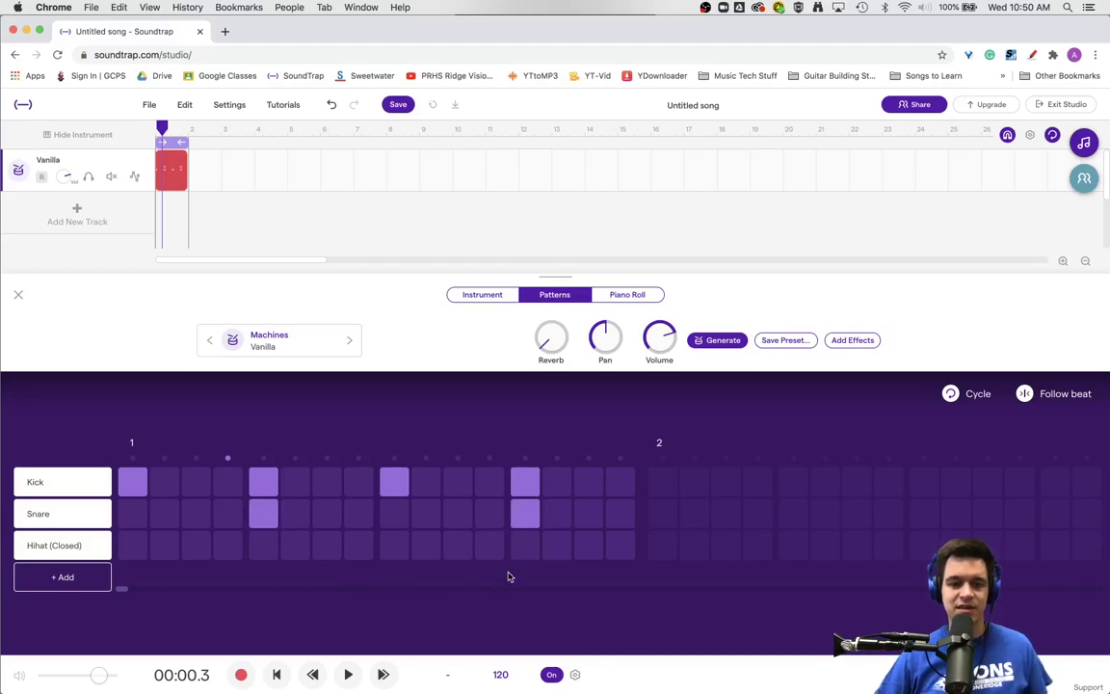
{"action": "left_click", "coordinate": [347, 674]}
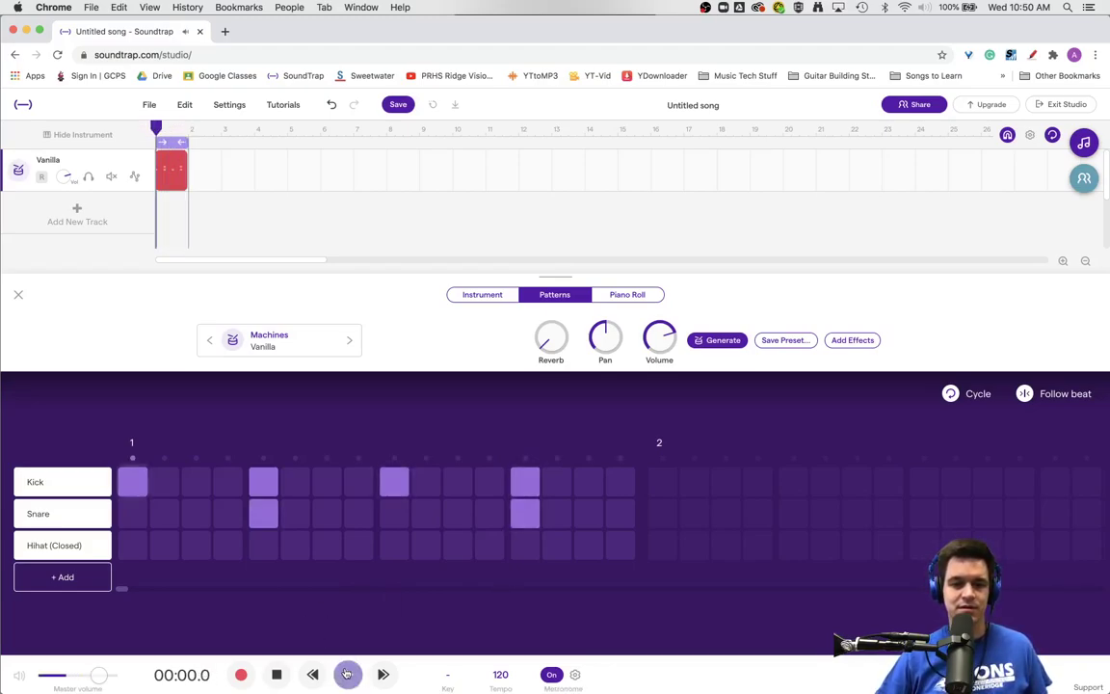
{"action": "left_click", "coordinate": [278, 673]}
{"action": "left_click", "coordinate": [279, 674]}
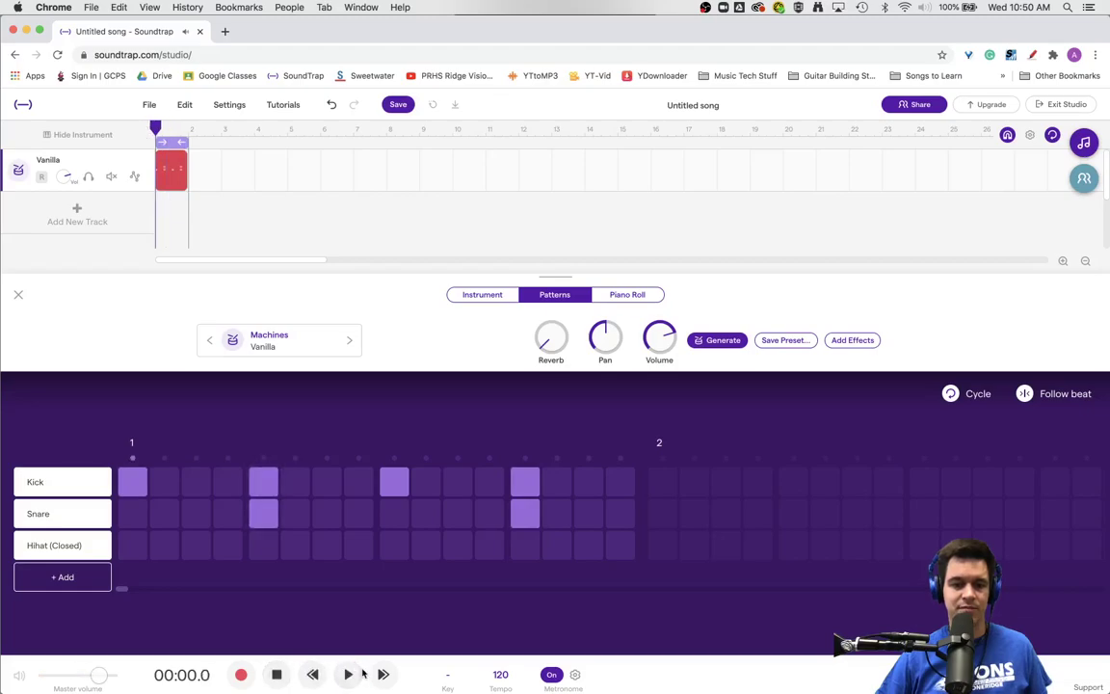
{"action": "left_click", "coordinate": [350, 675]}
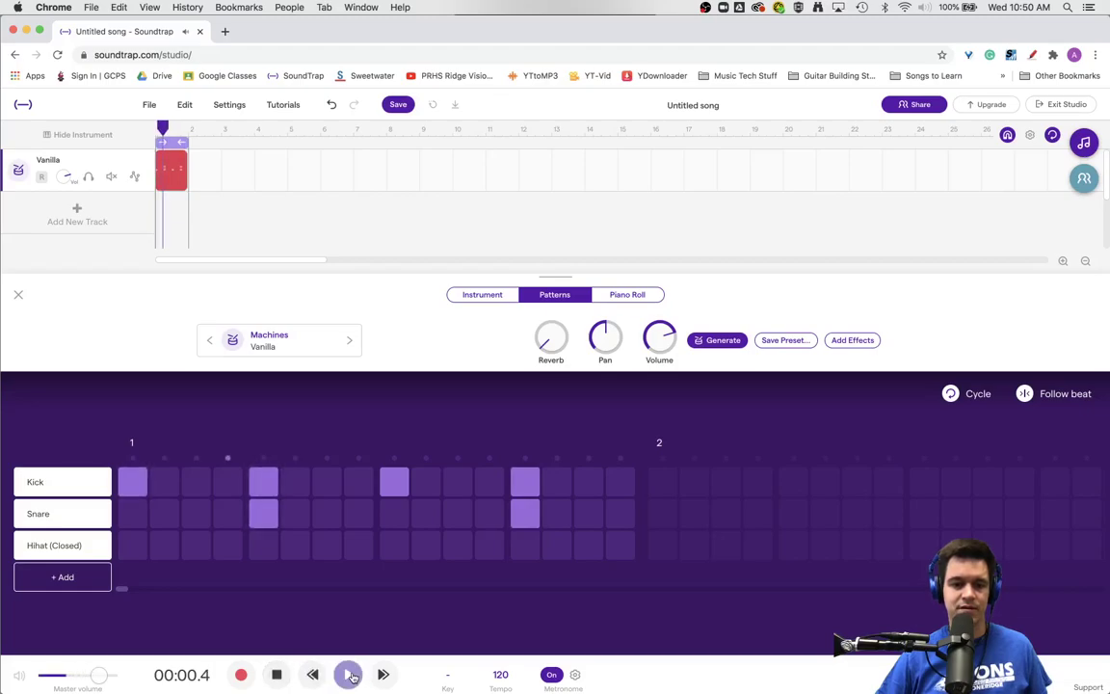
{"action": "left_click", "coordinate": [277, 676]}
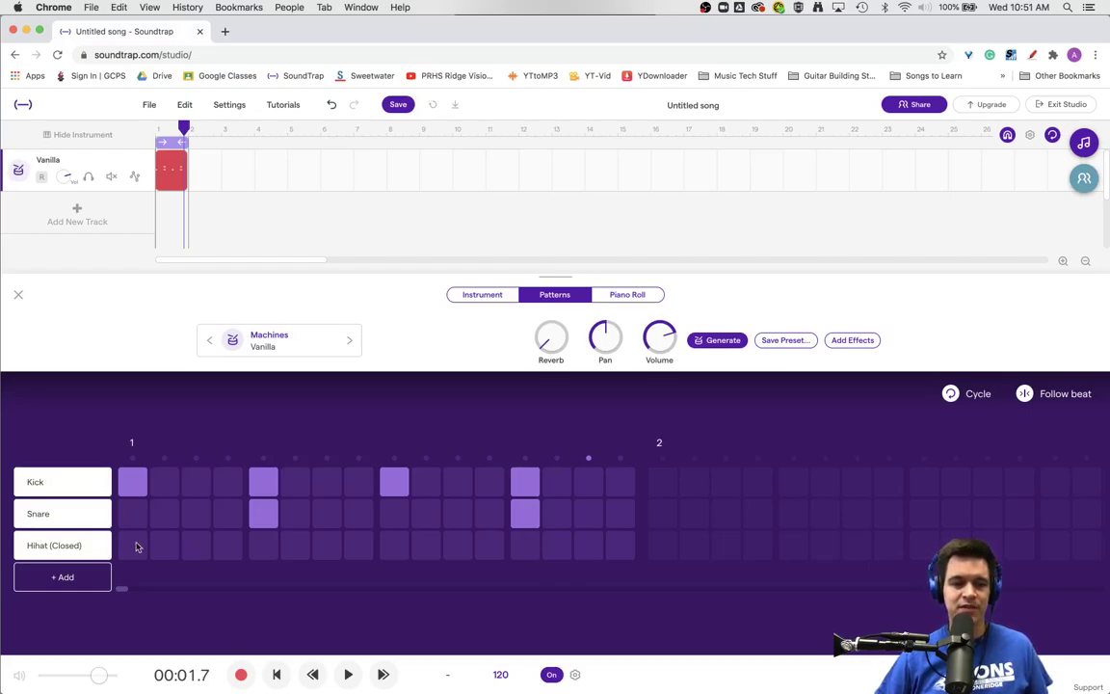
Step: Add closed hi-hats on steps 3, 7, 11 and 15 and play the full beat
{"action": "left_click", "coordinate": [191, 549]}
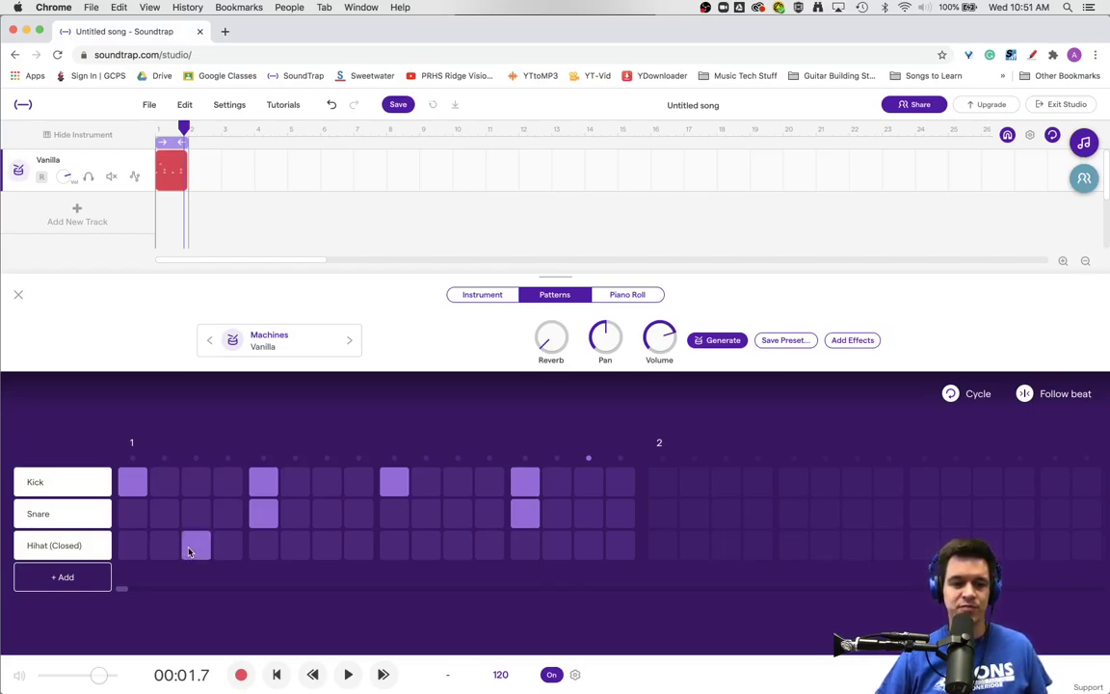
{"action": "left_click", "coordinate": [326, 556]}
{"action": "left_click", "coordinate": [457, 551]}
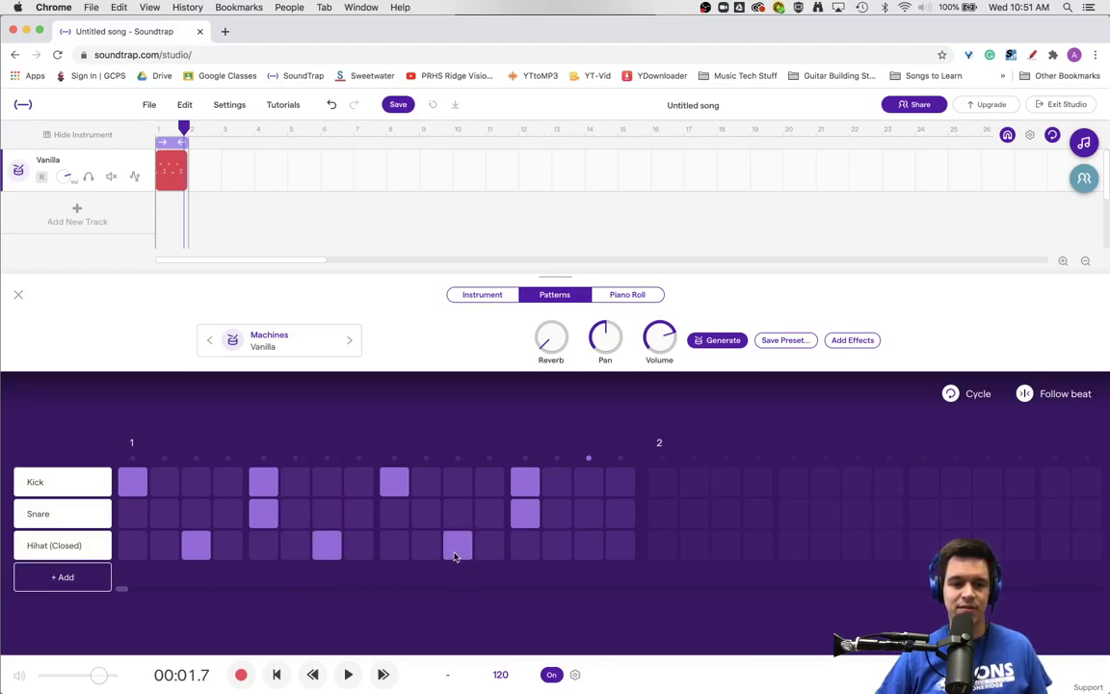
{"action": "left_click", "coordinate": [583, 555]}
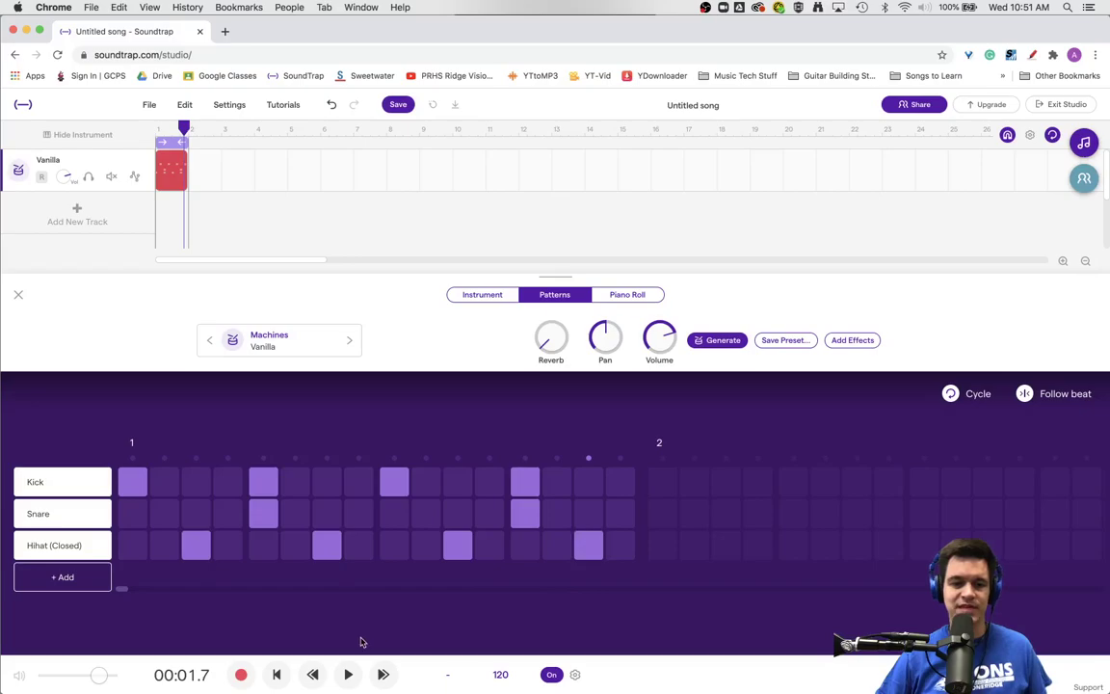
{"action": "left_click", "coordinate": [345, 673]}
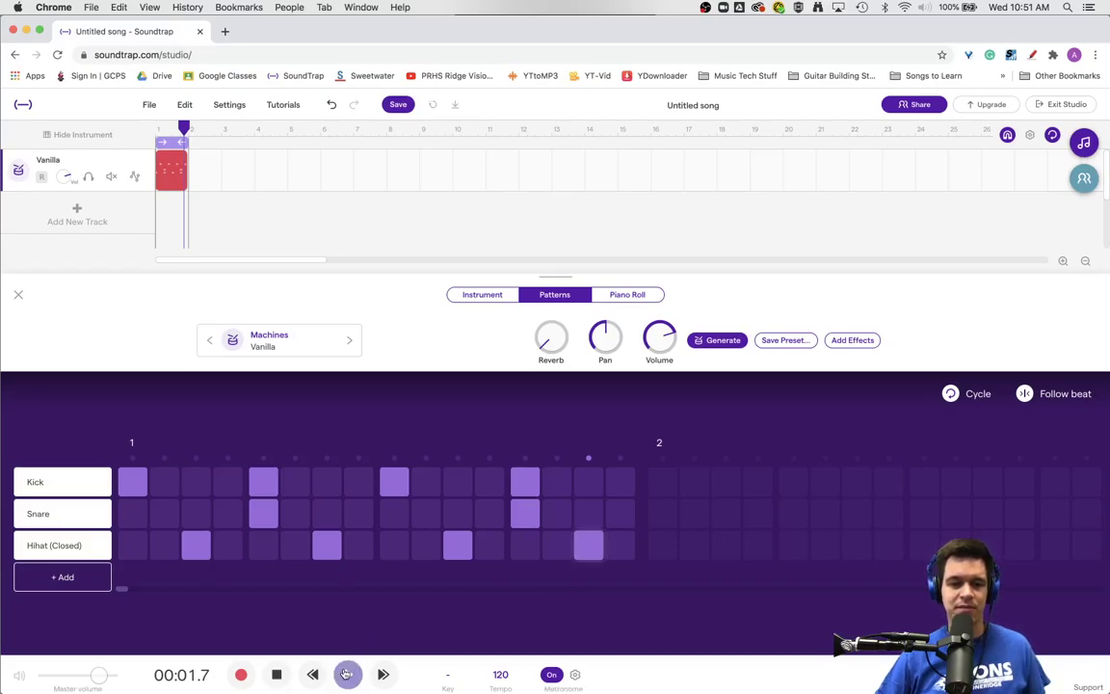
{"action": "left_click", "coordinate": [279, 675]}
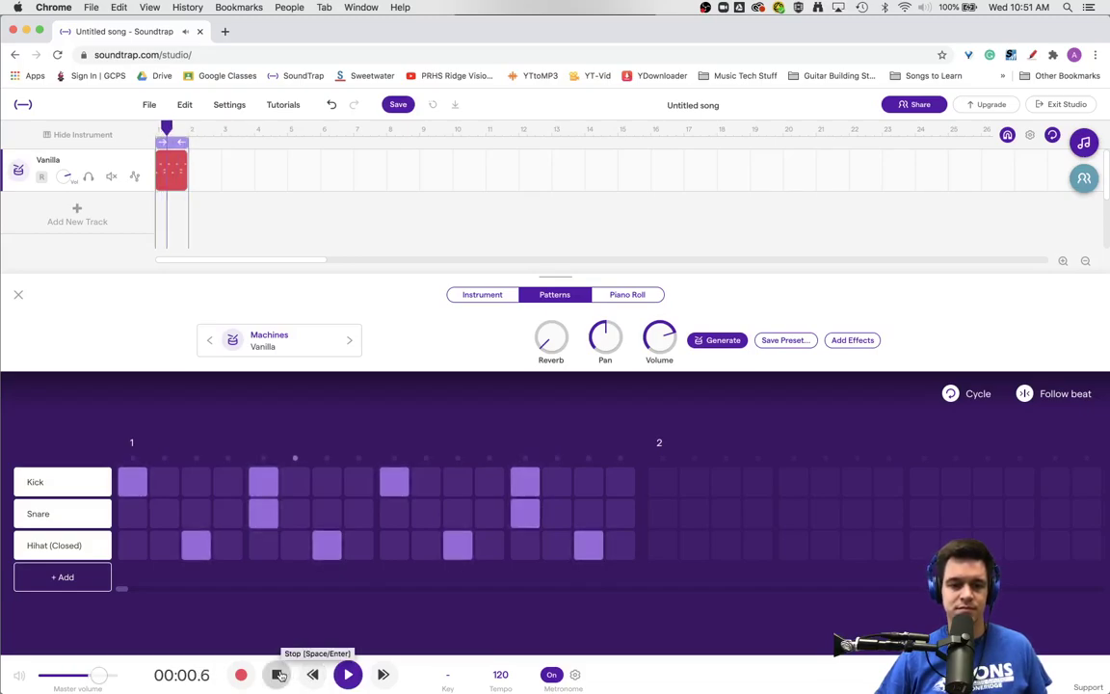
{"action": "left_click", "coordinate": [278, 674]}
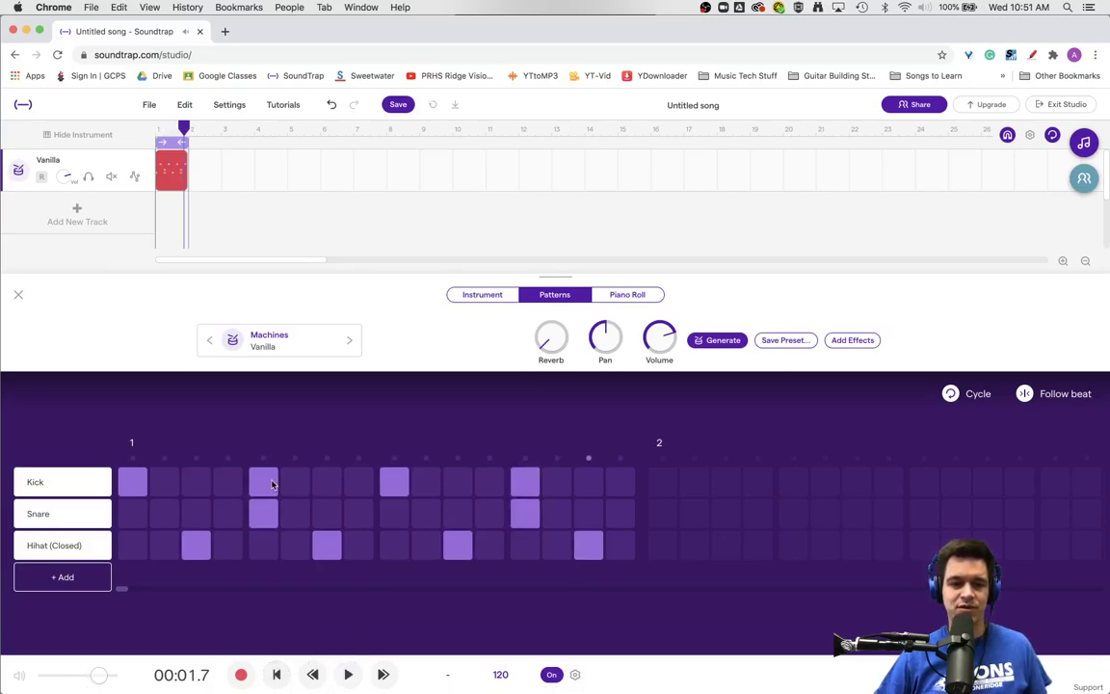
Step: Remove kicks on steps 5 and 13, add closed hi-hats on steps 1, 5, 9, 13, and replay
{"action": "left_click", "coordinate": [266, 482]}
{"action": "left_click", "coordinate": [516, 484]}
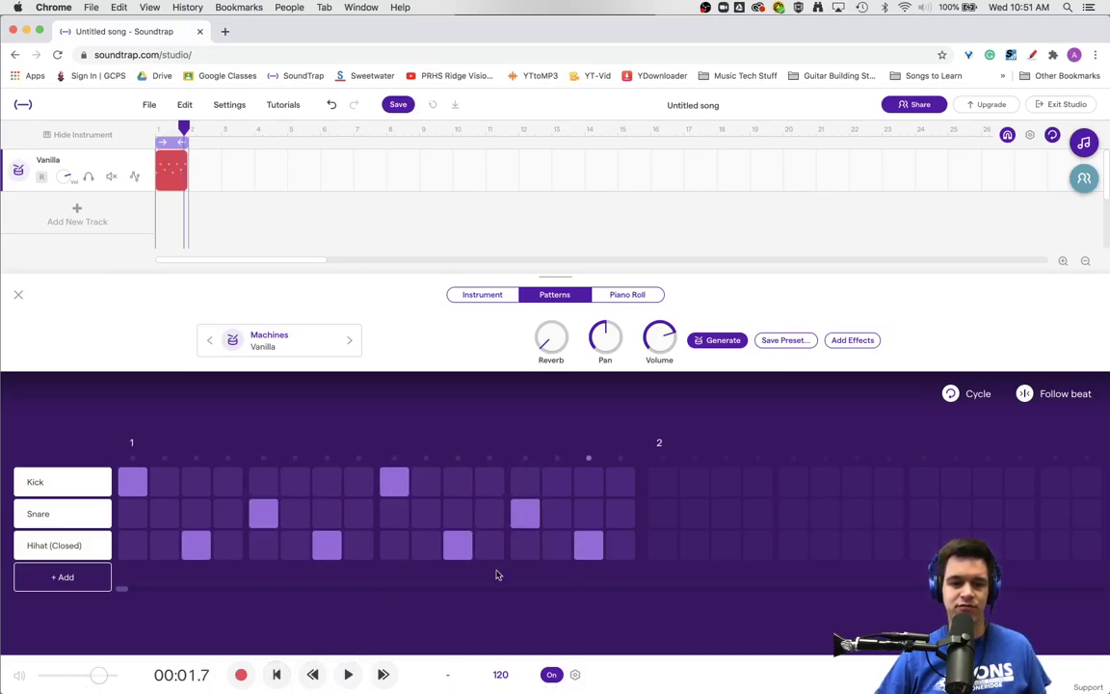
{"action": "left_click", "coordinate": [135, 546]}
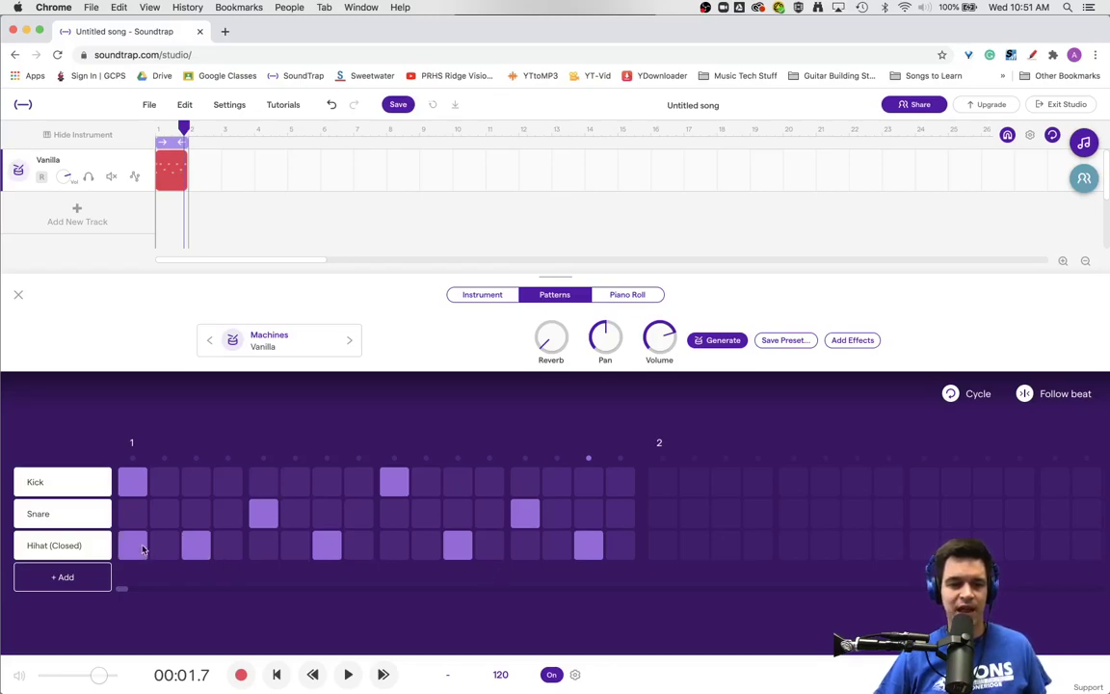
{"action": "left_click", "coordinate": [270, 547]}
{"action": "left_click", "coordinate": [397, 547]}
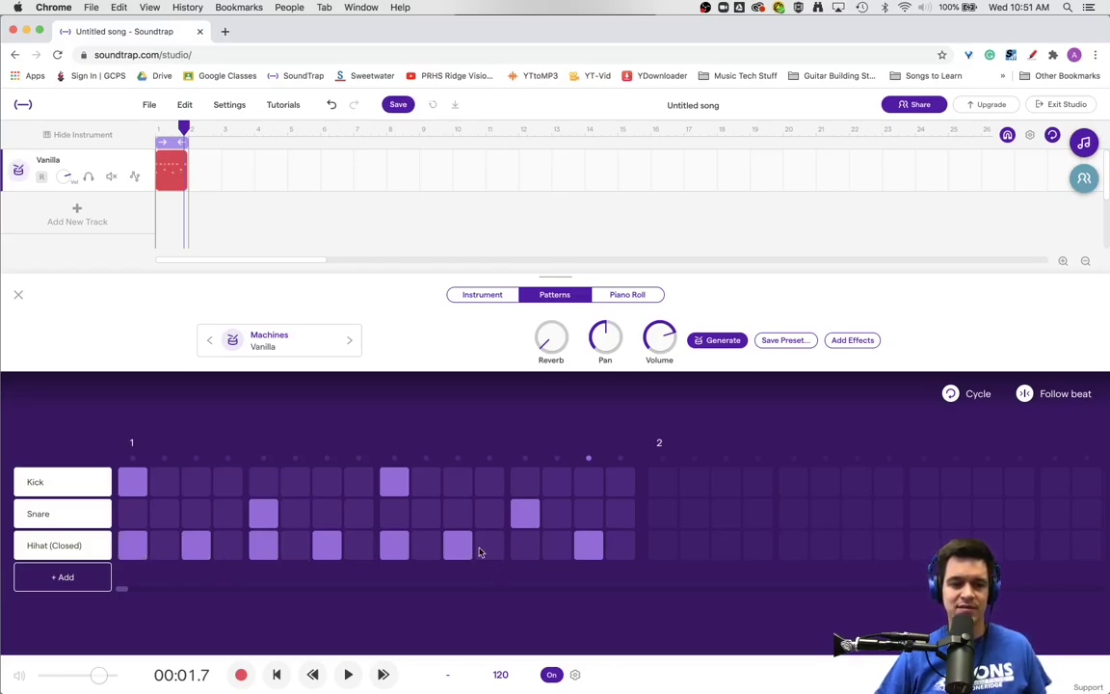
{"action": "left_click", "coordinate": [526, 547]}
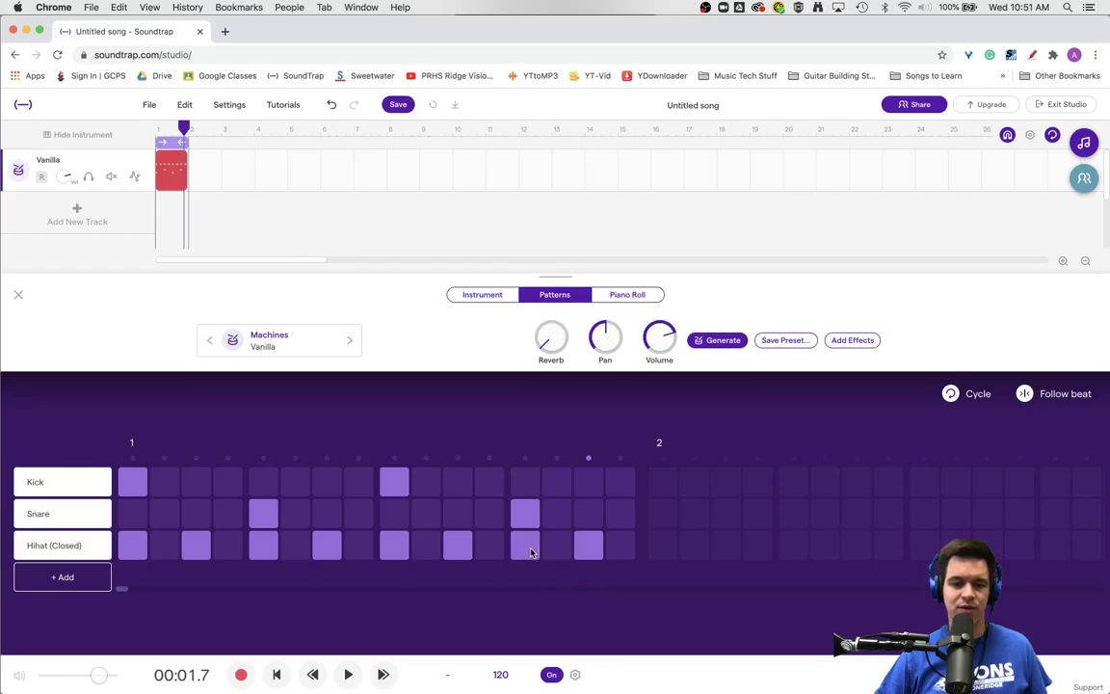
{"action": "left_click", "coordinate": [276, 675]}
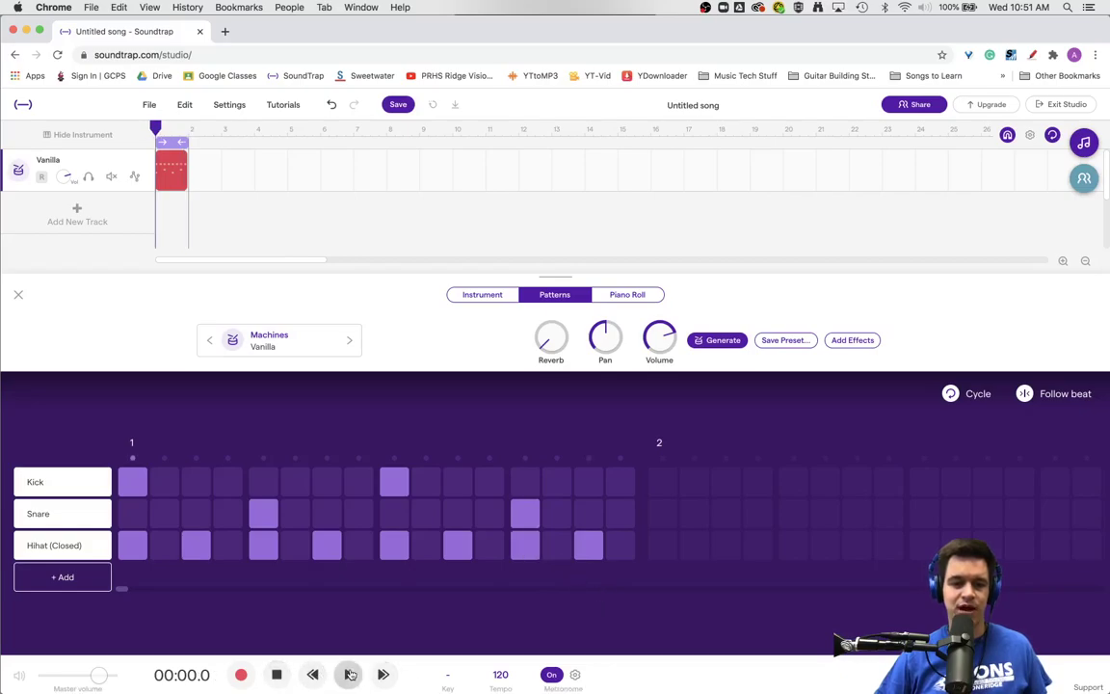
{"action": "left_click", "coordinate": [350, 674]}
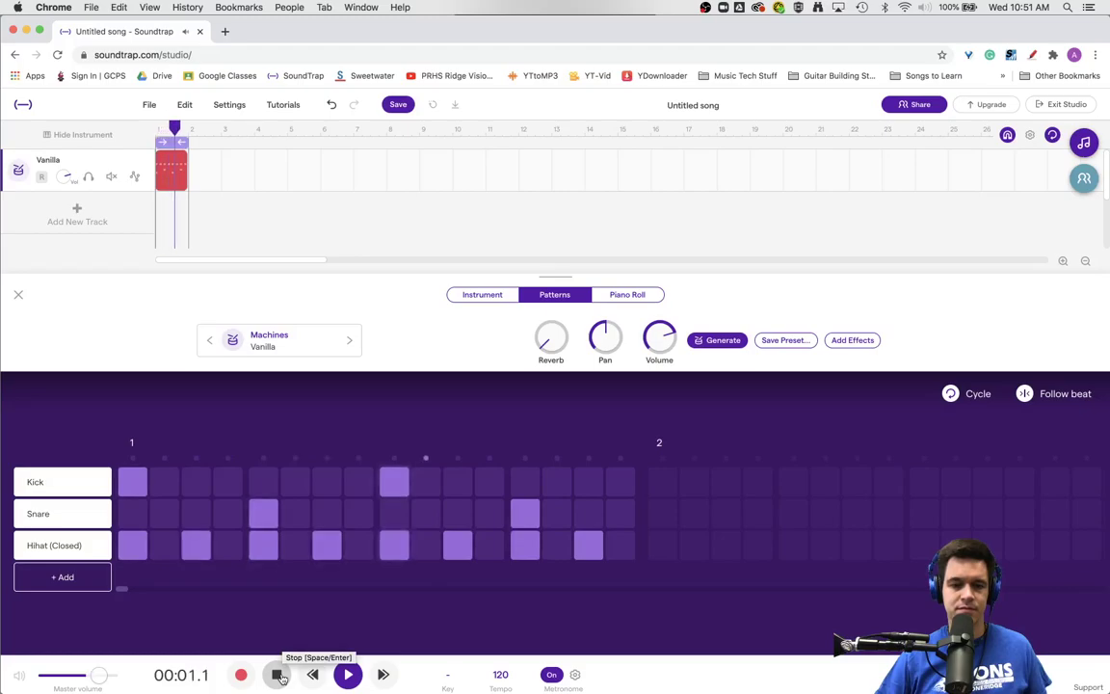
{"action": "left_click", "coordinate": [279, 676]}
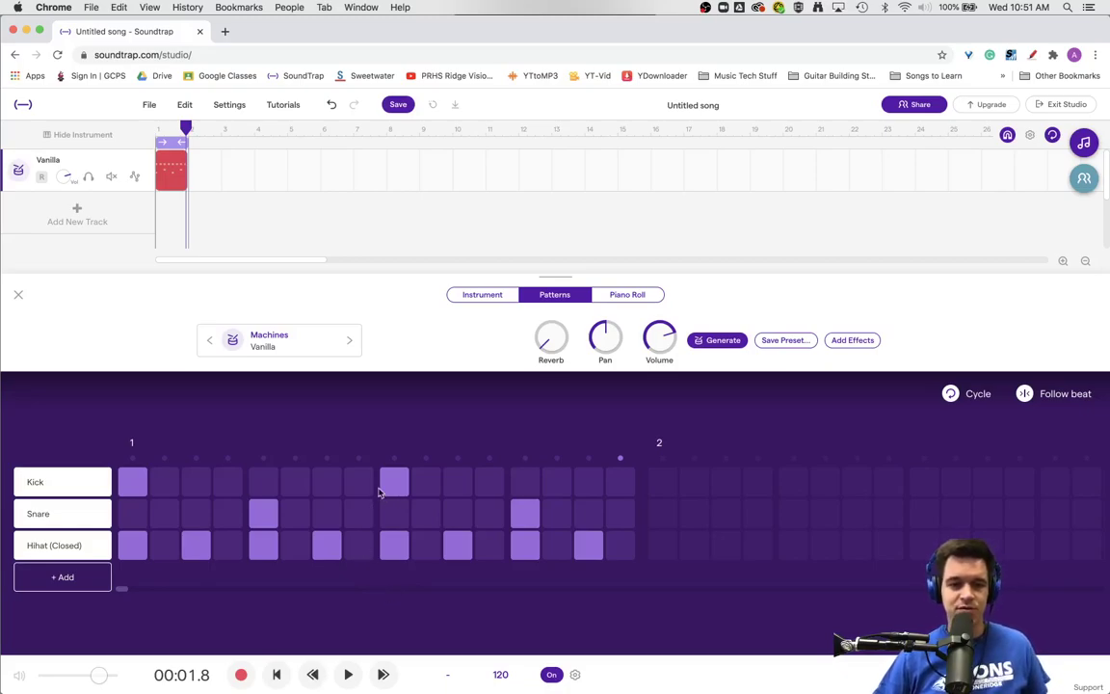
Step: Add kicks on steps 8, 10 and 15
{"action": "left_click", "coordinate": [359, 481]}
{"action": "left_click", "coordinate": [426, 482]}
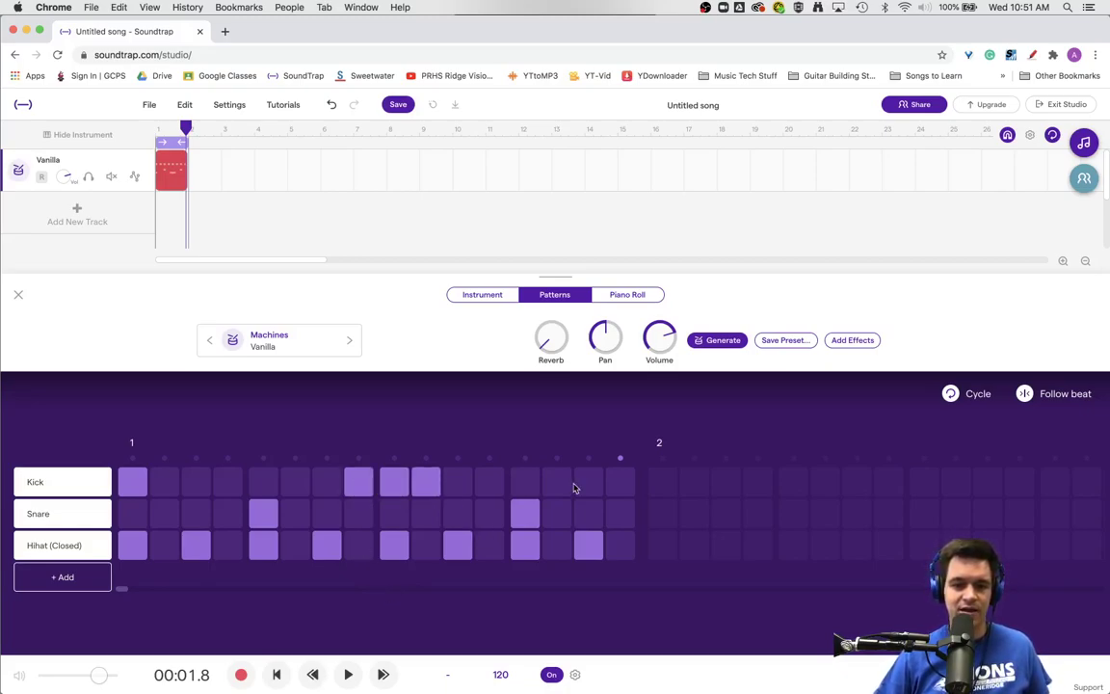
{"action": "left_click", "coordinate": [589, 482]}
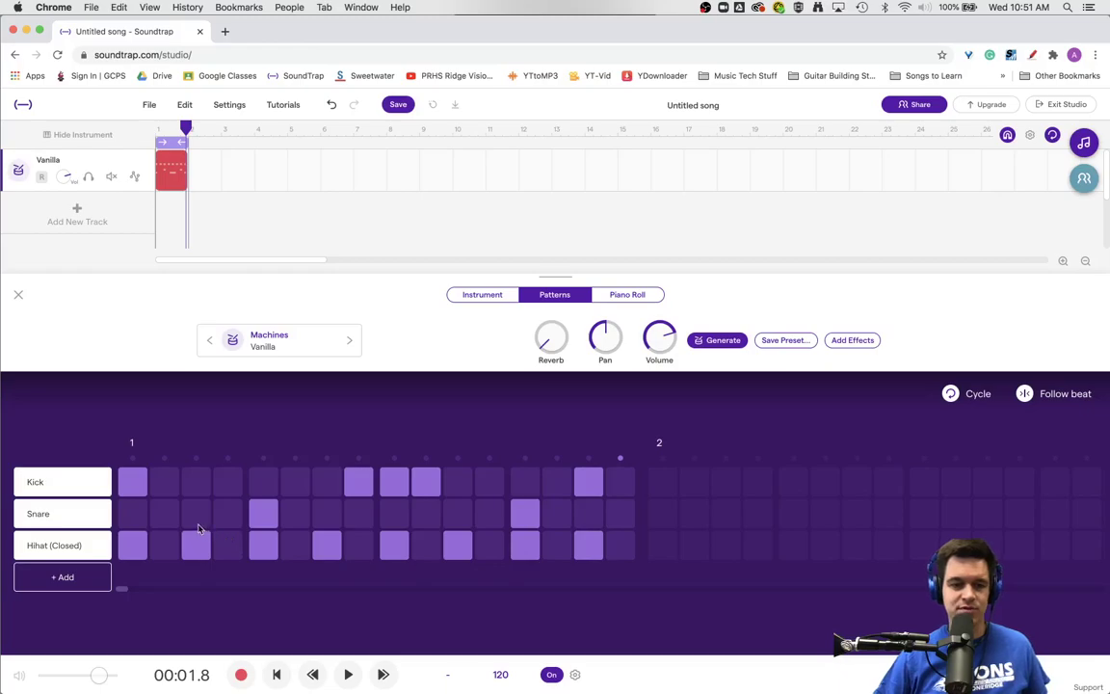
Step: Add closed hi-hats on steps 2, 4, 8, 10 and 12, removing the one on step 11
{"action": "left_click", "coordinate": [164, 545]}
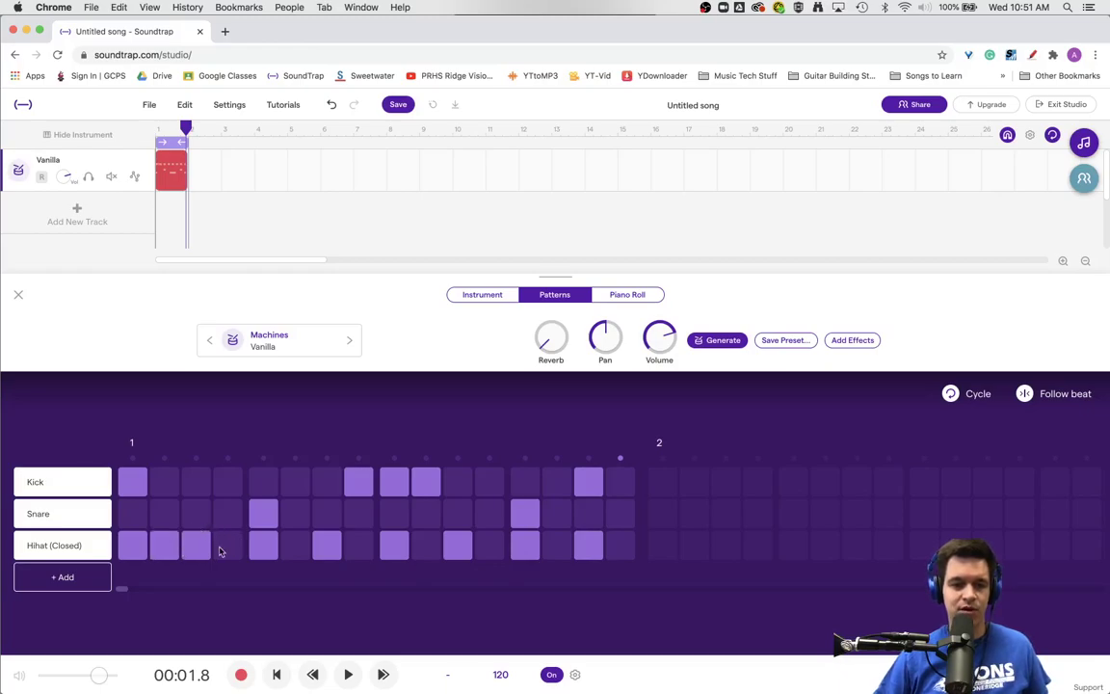
{"action": "left_click", "coordinate": [227, 546]}
{"action": "left_click", "coordinate": [295, 545]}
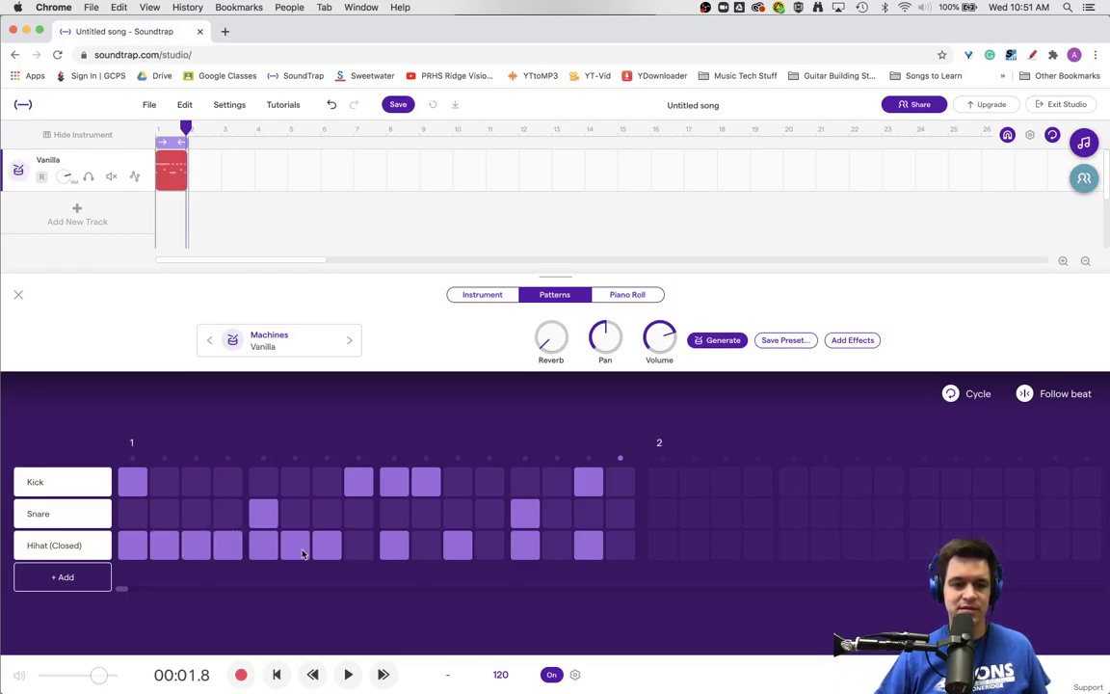
{"action": "left_click", "coordinate": [308, 551]}
{"action": "left_click", "coordinate": [350, 552]}
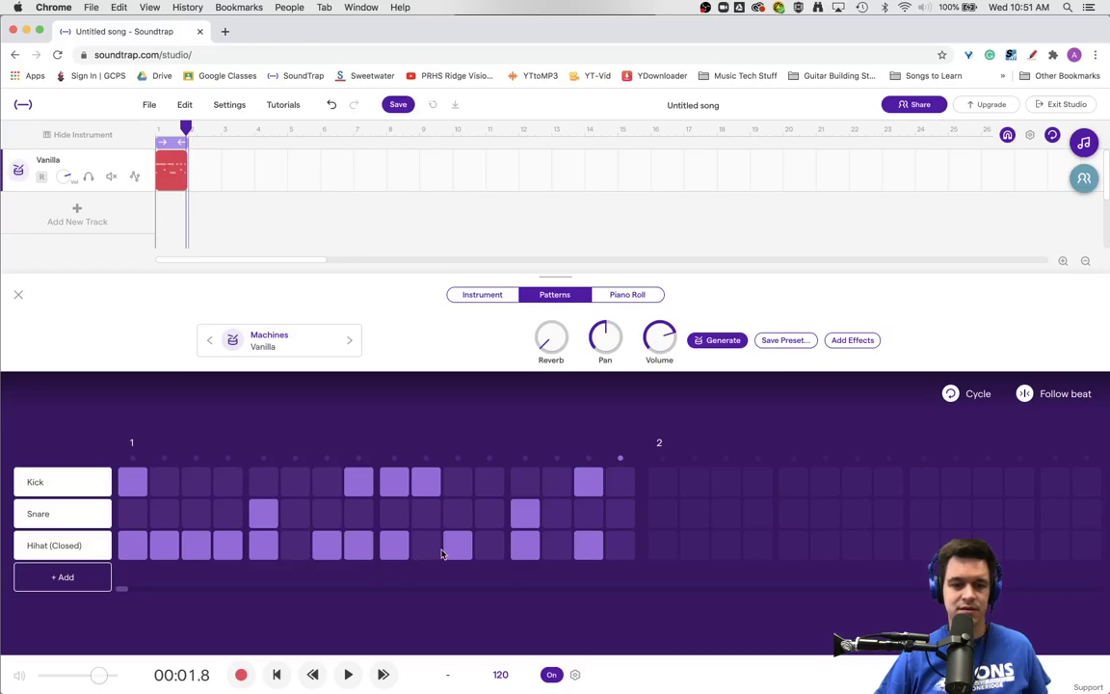
{"action": "left_click", "coordinate": [416, 549]}
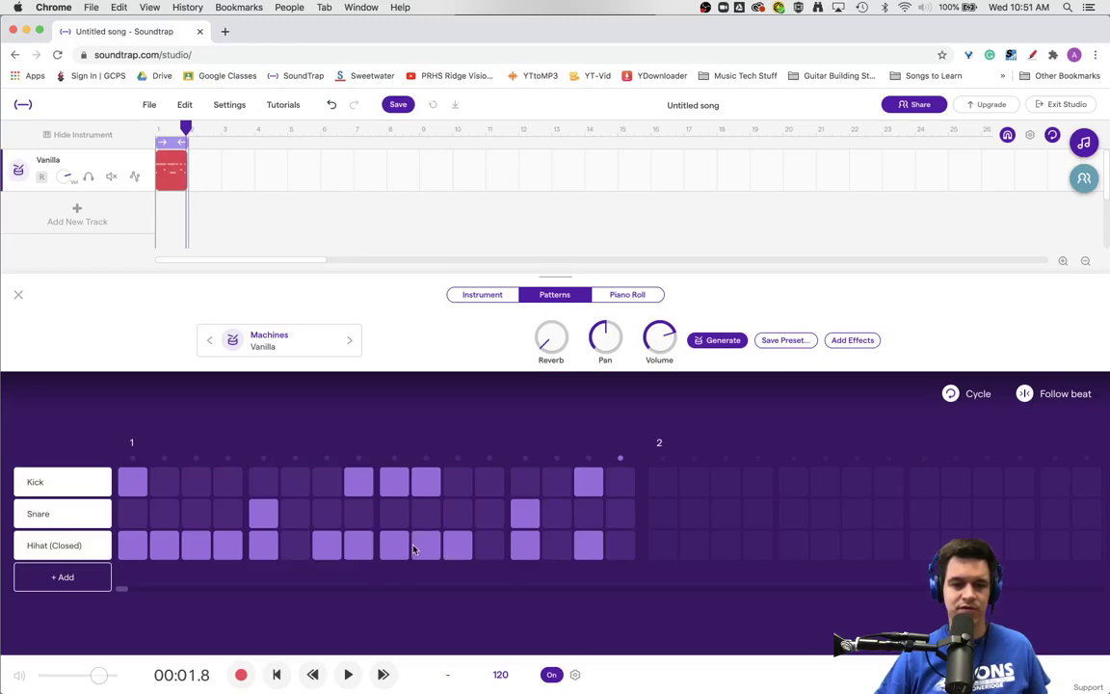
{"action": "left_click", "coordinate": [463, 549]}
{"action": "left_click", "coordinate": [484, 550]}
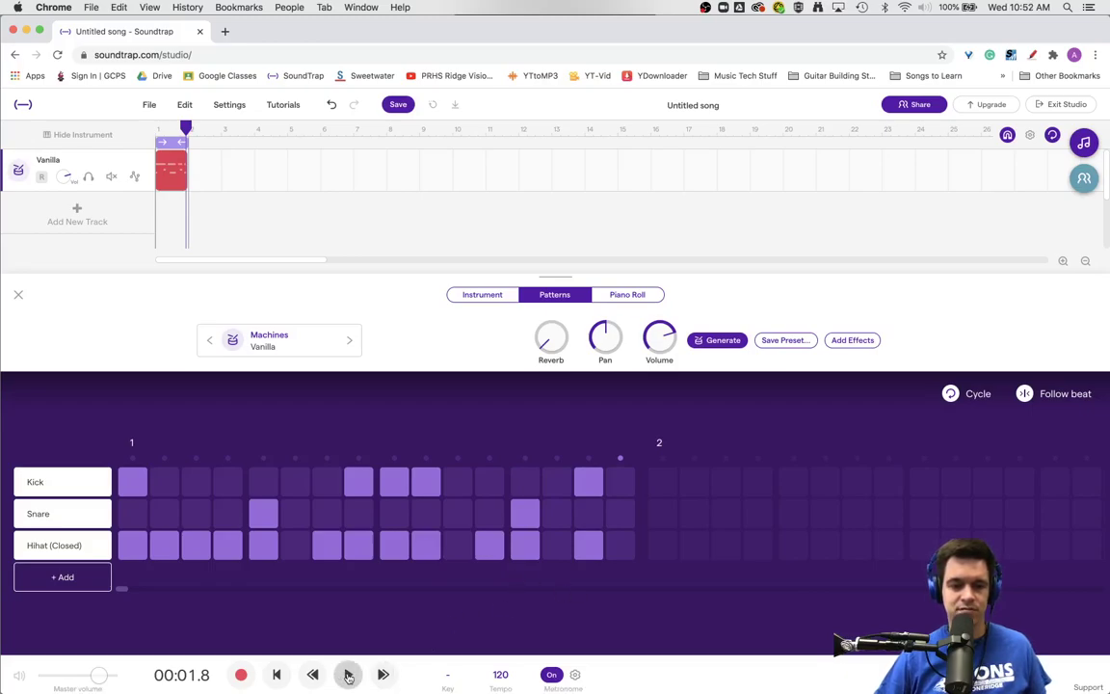
{"action": "left_click", "coordinate": [349, 676]}
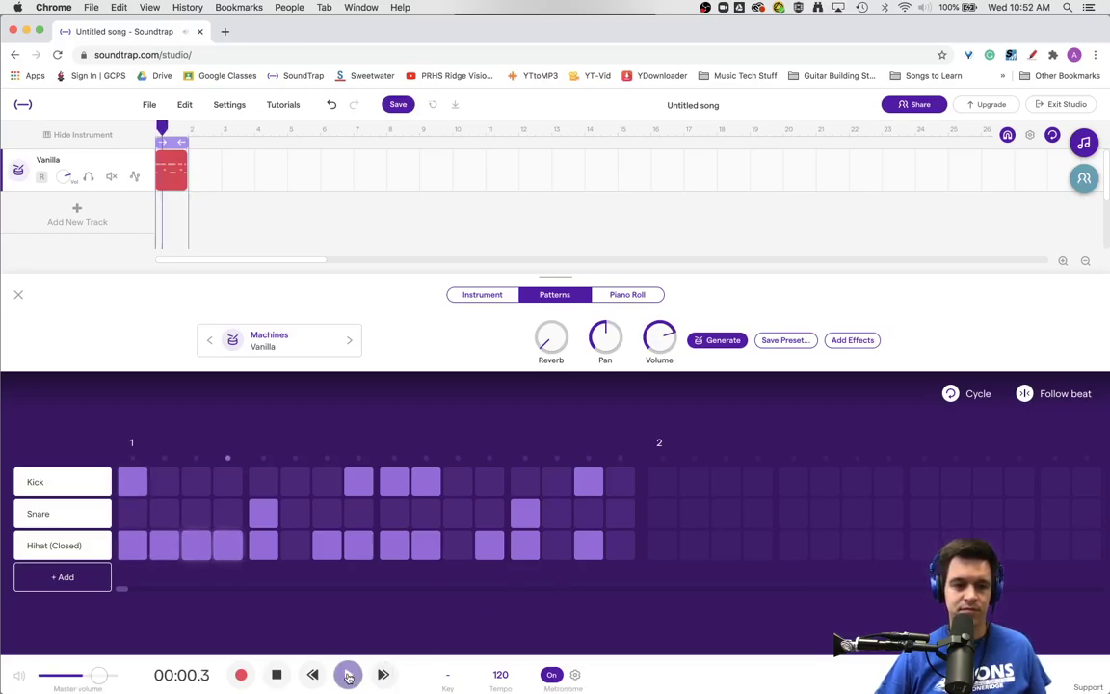
{"action": "left_click", "coordinate": [277, 675]}
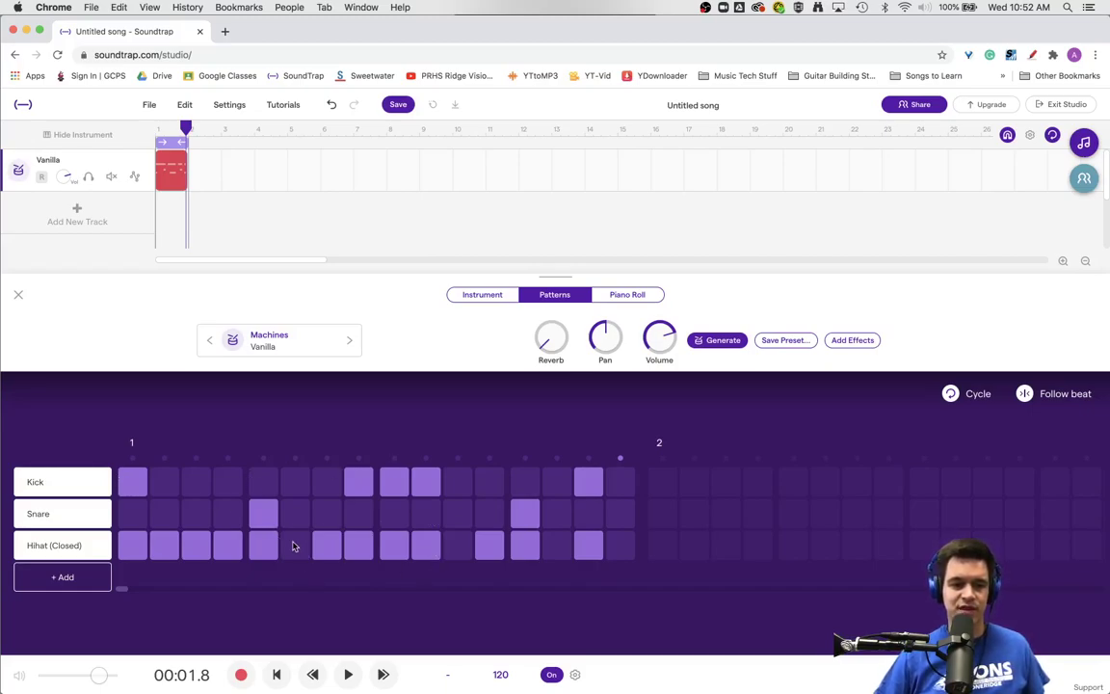
Step: Add Hihat (Open), Crash and Ride rows to the pattern grid
{"action": "left_click", "coordinate": [86, 582]}
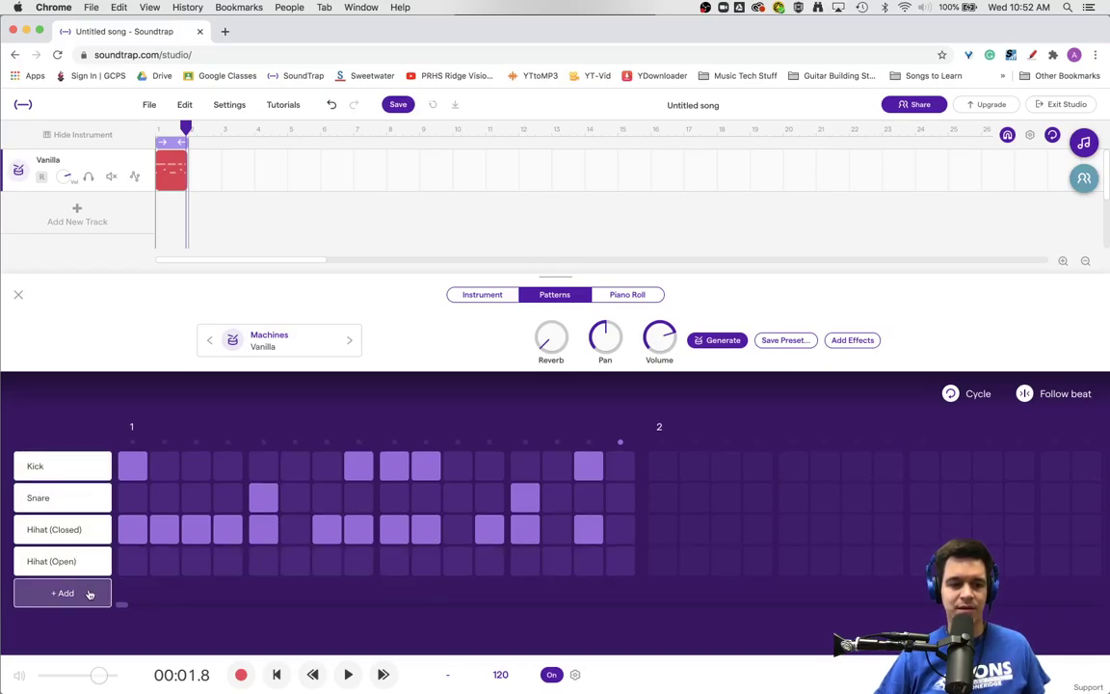
{"action": "left_click", "coordinate": [88, 594]}
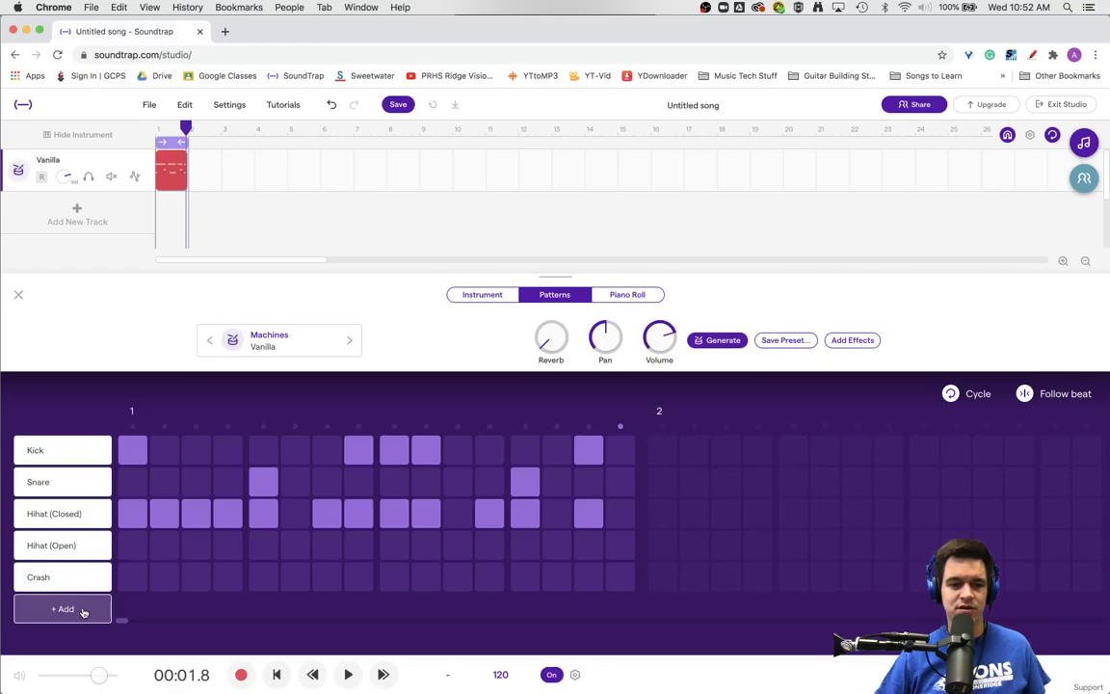
{"action": "left_click", "coordinate": [83, 611]}
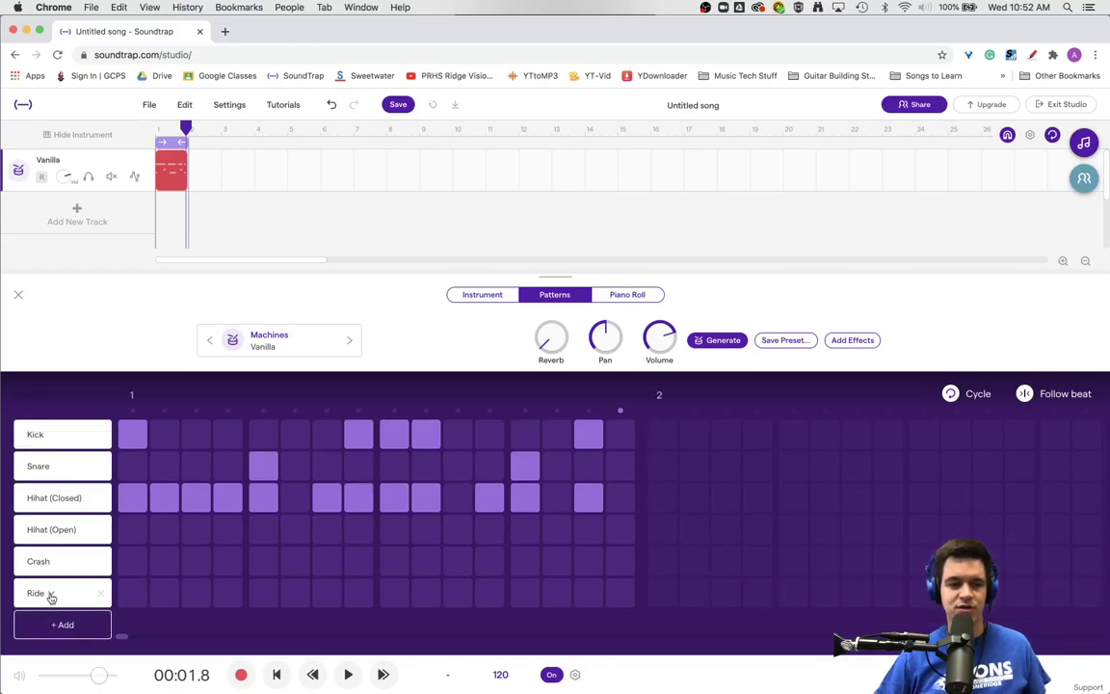
Step: Change the Ride, Crash and Hihat (Open) rows to Low Tom, Mid Tom and High Tom
{"action": "left_click", "coordinate": [51, 595]}
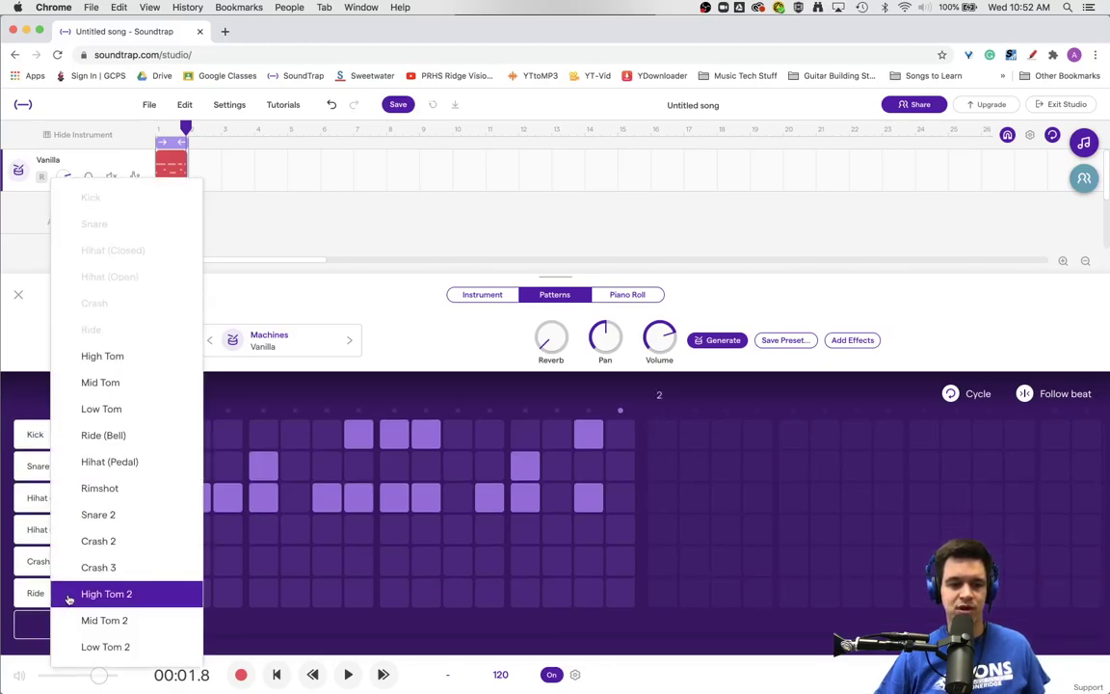
{"action": "left_click", "coordinate": [136, 410]}
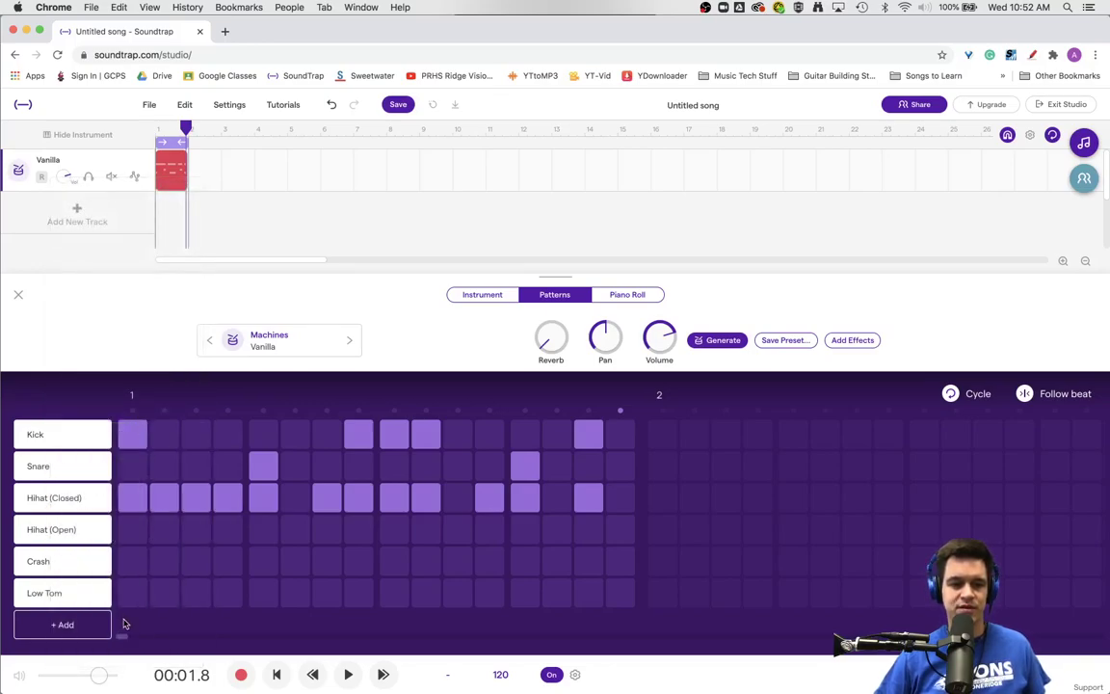
{"action": "left_click", "coordinate": [55, 561]}
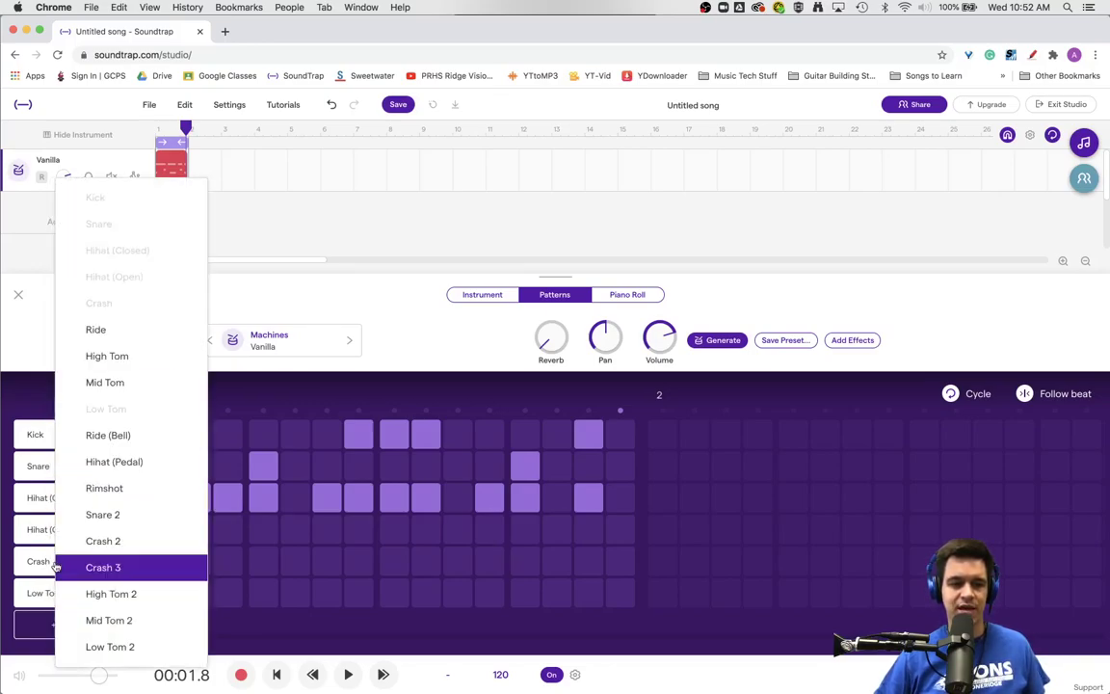
{"action": "left_click", "coordinate": [129, 388]}
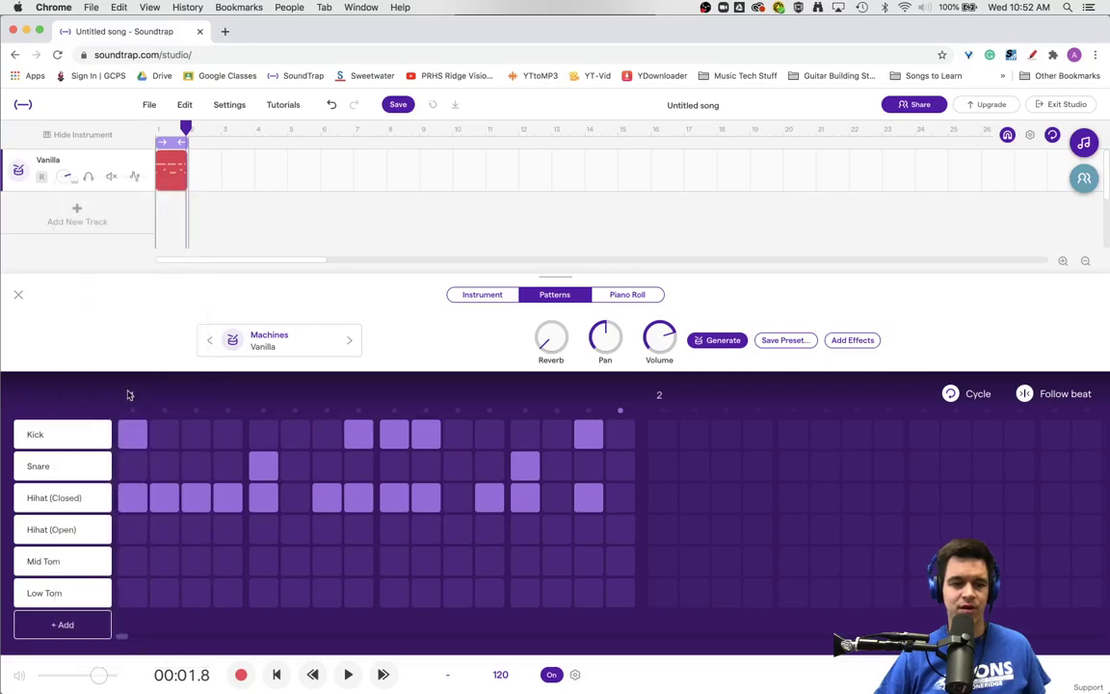
{"action": "left_click", "coordinate": [82, 533]}
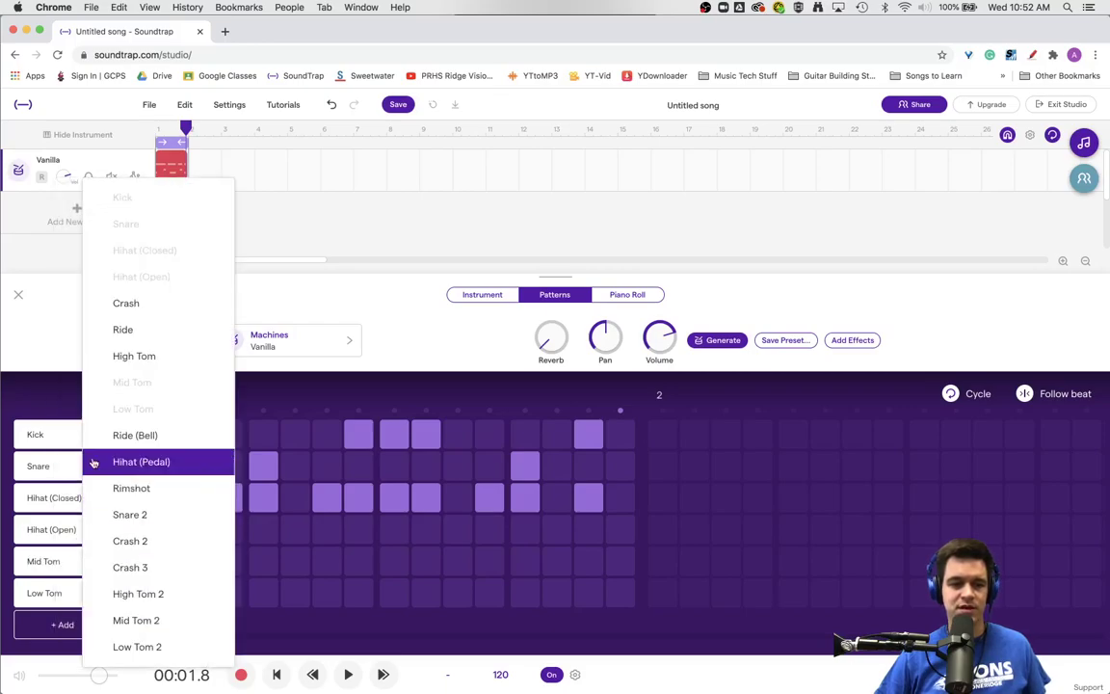
{"action": "left_click", "coordinate": [118, 355]}
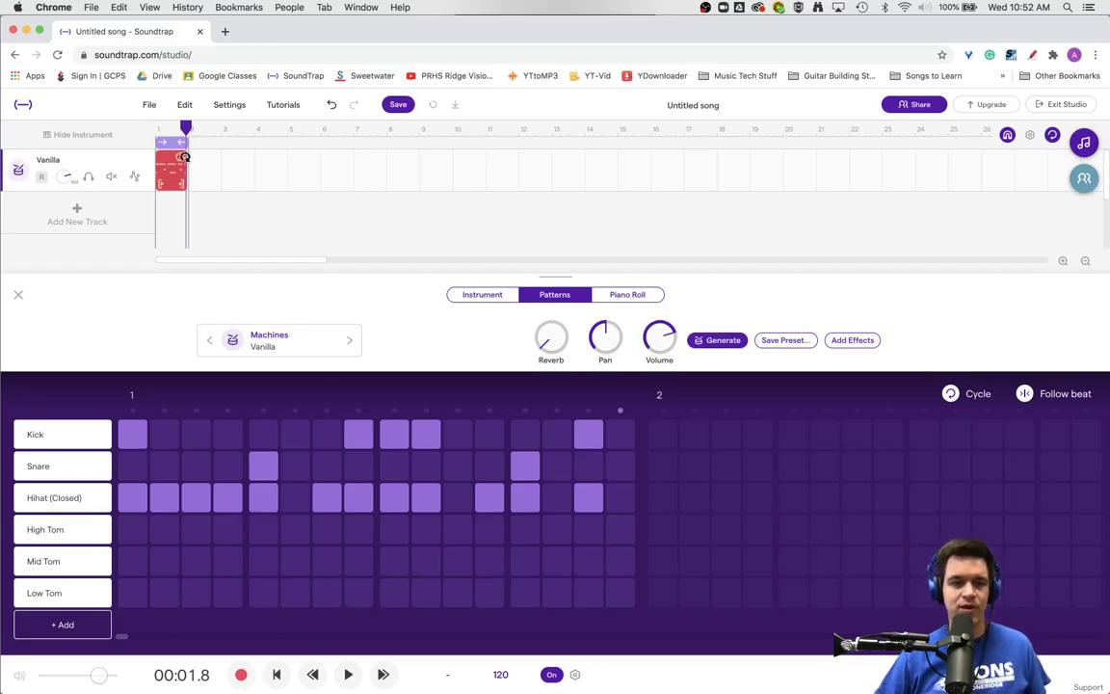
Step: Stretch the drum clip across several bars, then trim it back to one bar and check bars 1–2
{"action": "left_click_drag", "start_coordinate": [183, 157], "coordinate": [514, 171]}
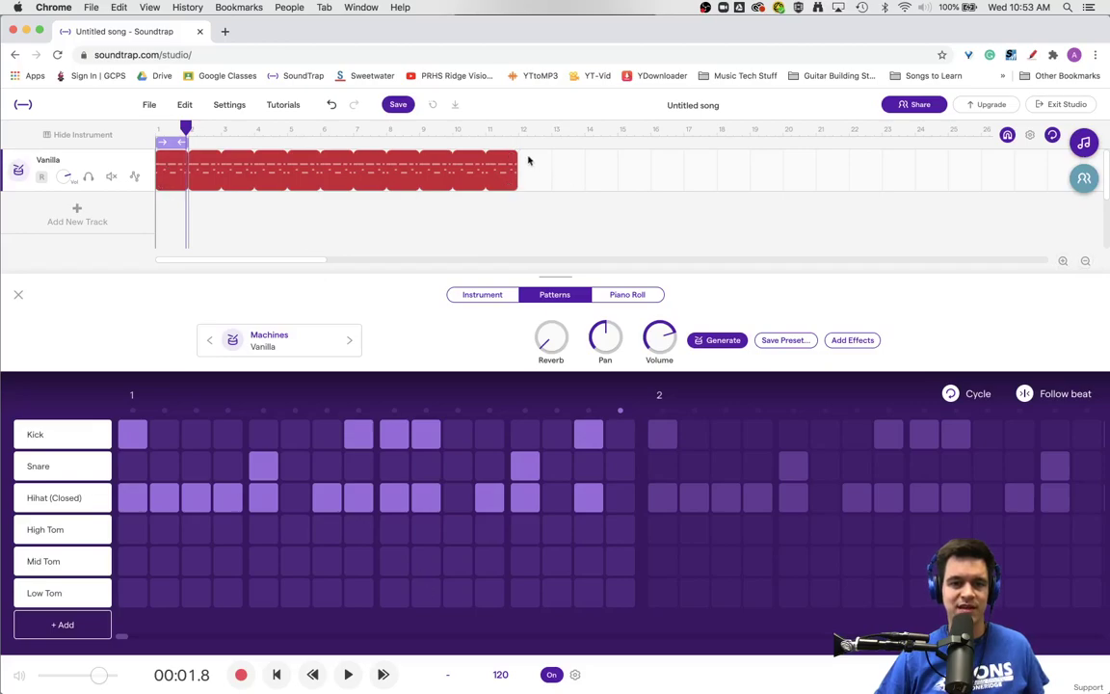
{"action": "left_click_drag", "start_coordinate": [515, 159], "coordinate": [215, 143]}
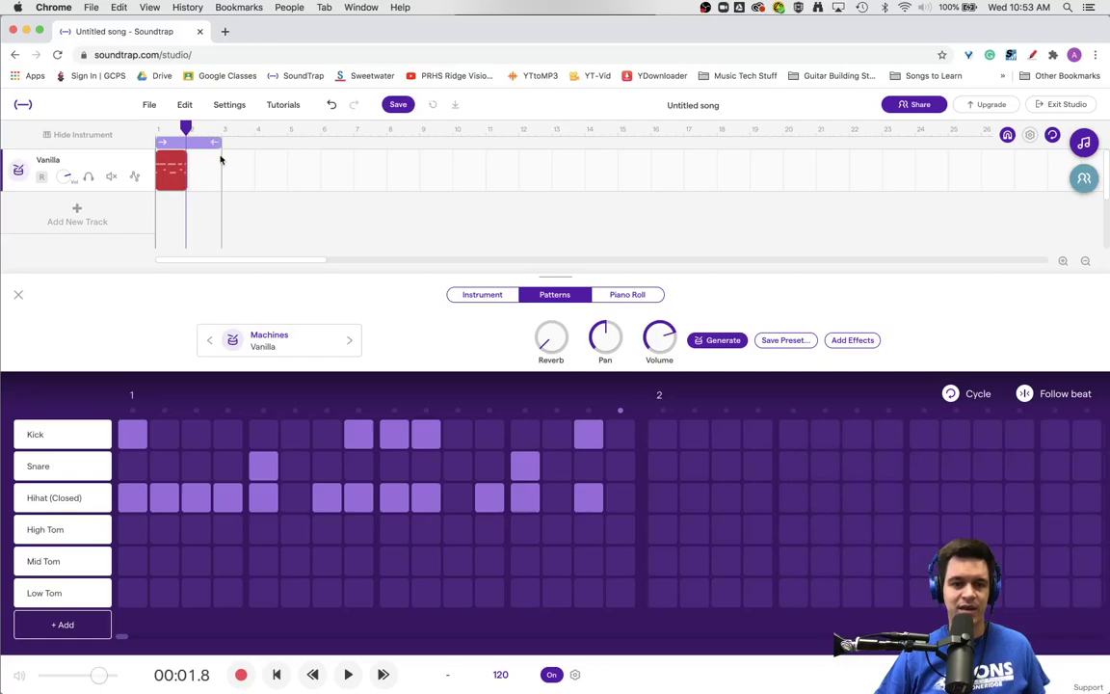
{"action": "scroll", "coordinate": [130, 640], "scroll_direction": "right", "scroll_amount": 2}
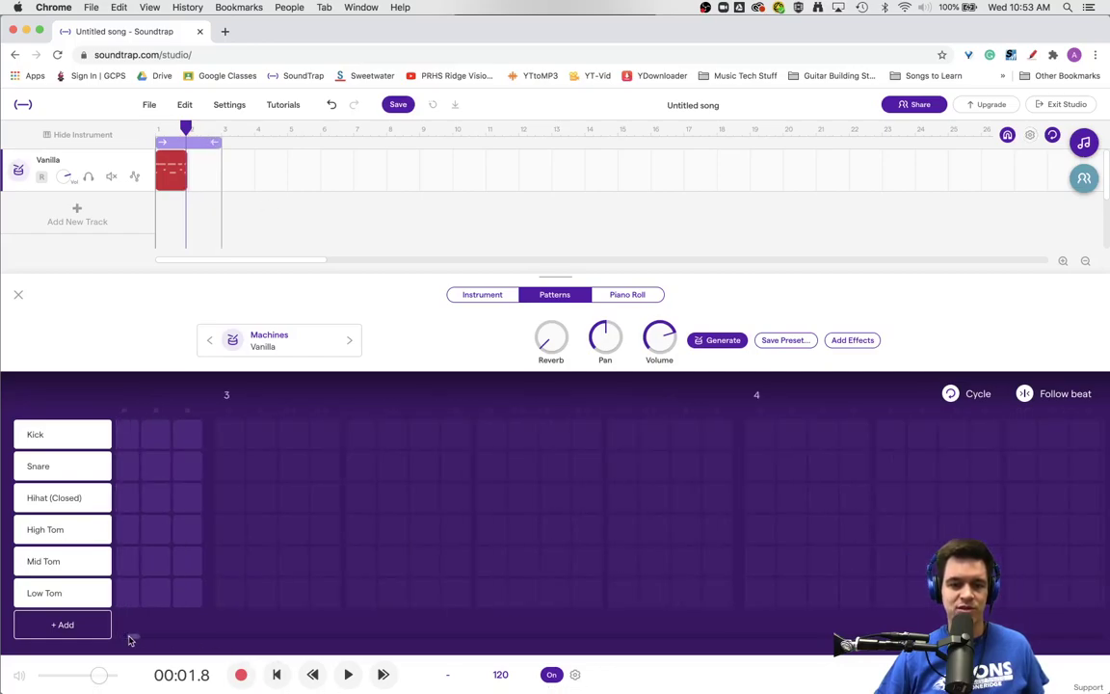
{"action": "scroll", "coordinate": [130, 640], "scroll_direction": "left", "scroll_amount": 3}
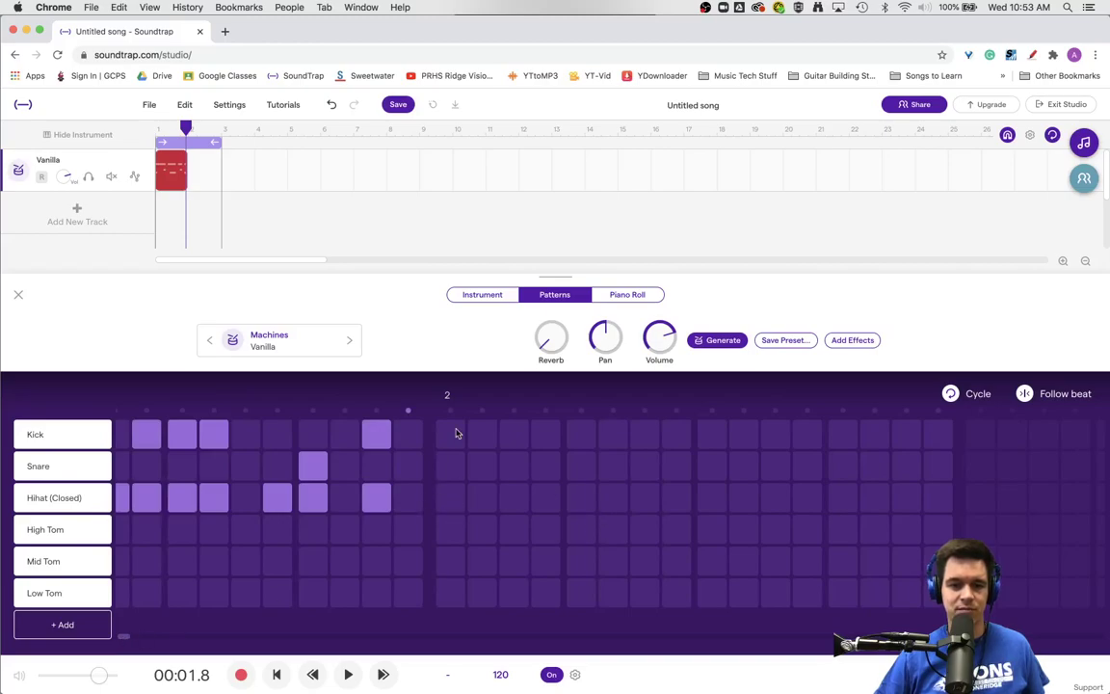
Step: Add bar-2 kicks across the bar and snares on beats 2 and 4
{"action": "left_click", "coordinate": [455, 435]}
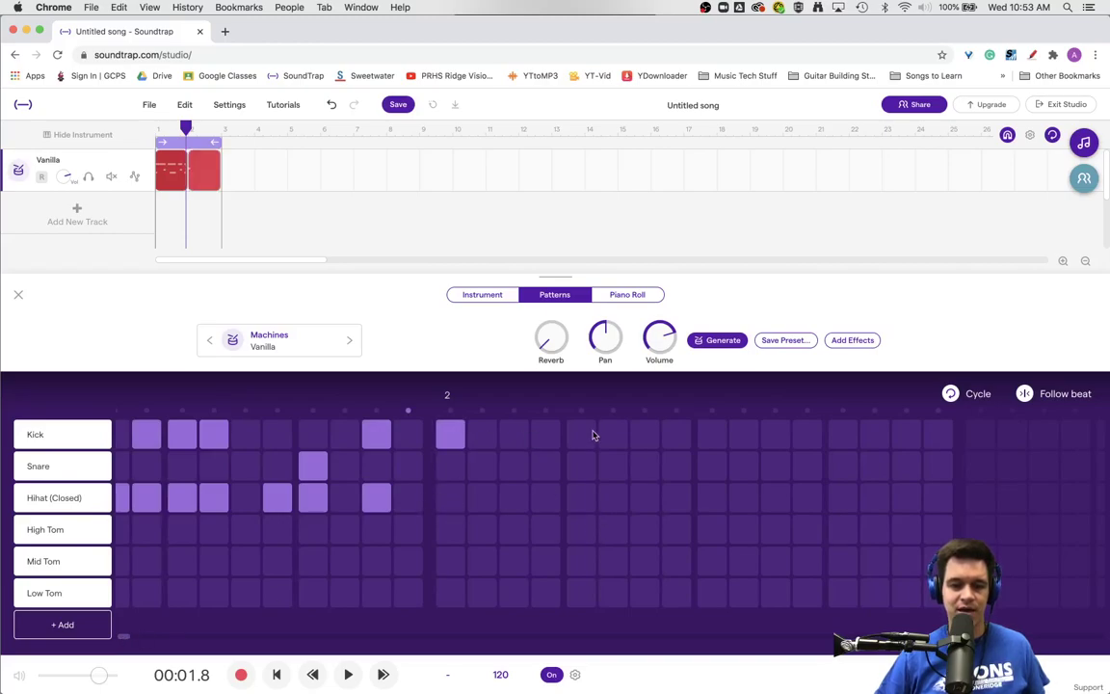
{"action": "left_click", "coordinate": [676, 436]}
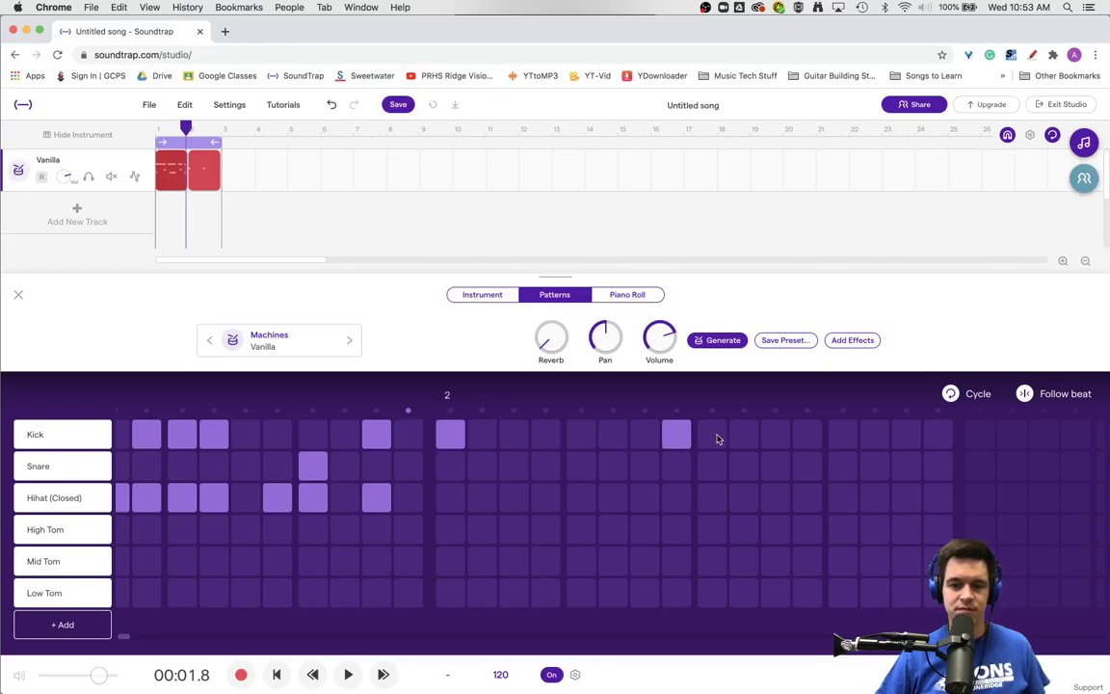
{"action": "left_click_drag", "start_coordinate": [719, 439], "coordinate": [729, 438]}
{"action": "left_click", "coordinate": [904, 436]}
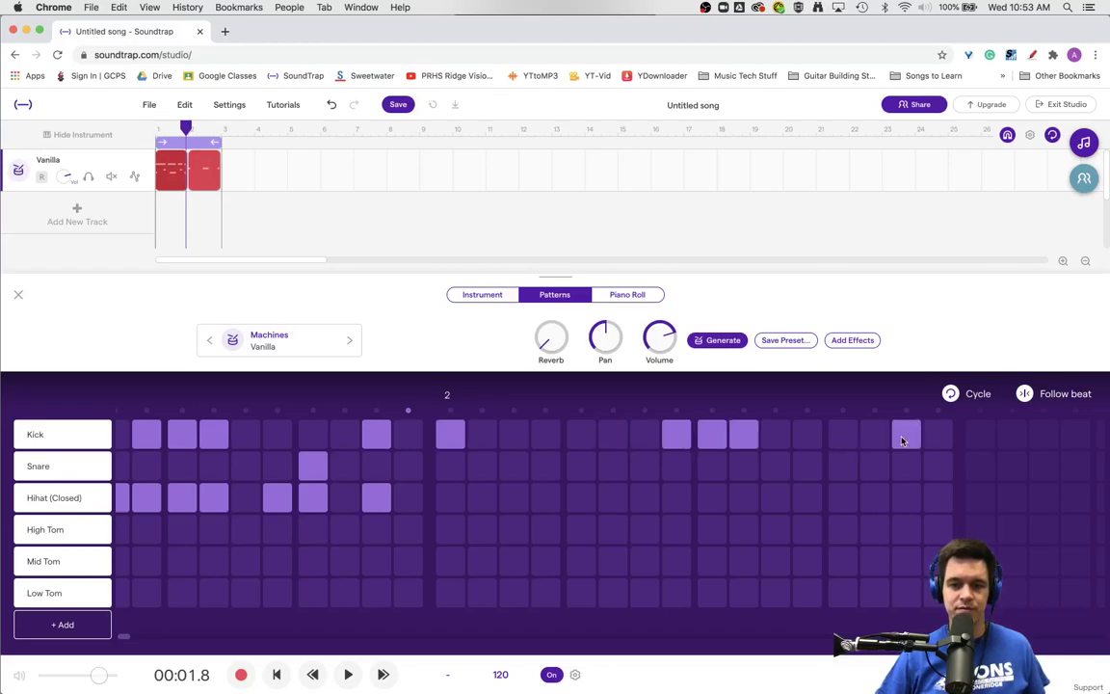
{"action": "left_click", "coordinate": [578, 467]}
{"action": "left_click", "coordinate": [834, 470]}
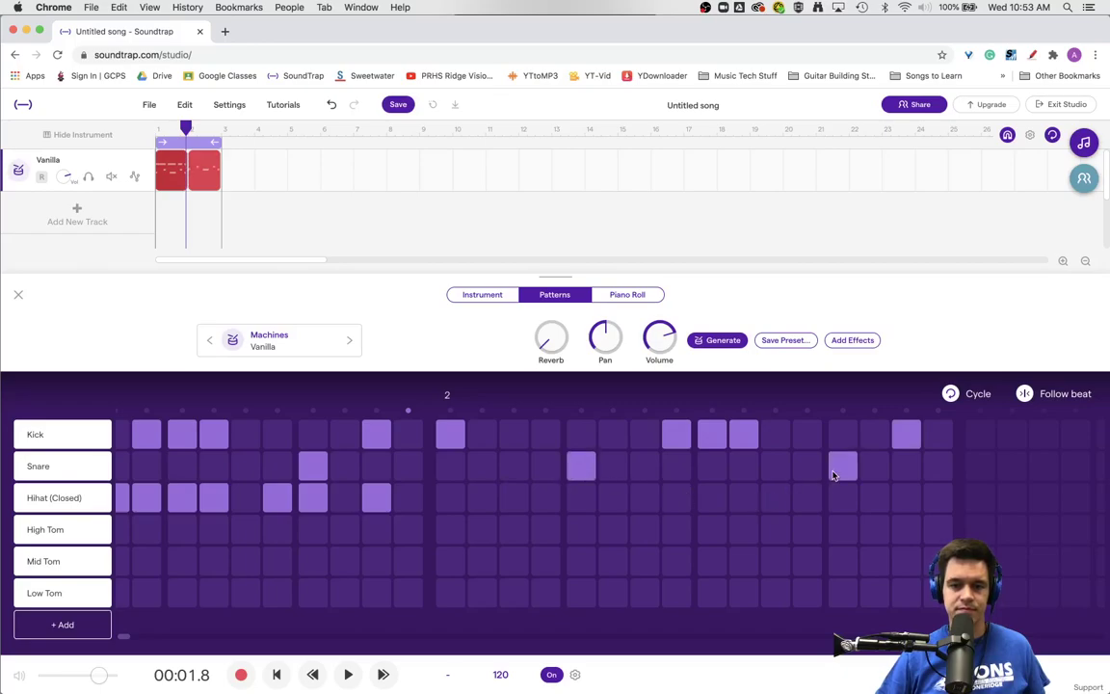
Step: Fill bar 2's closed hi-hat row with hits through beats 1 to 4
{"action": "left_click", "coordinate": [457, 501]}
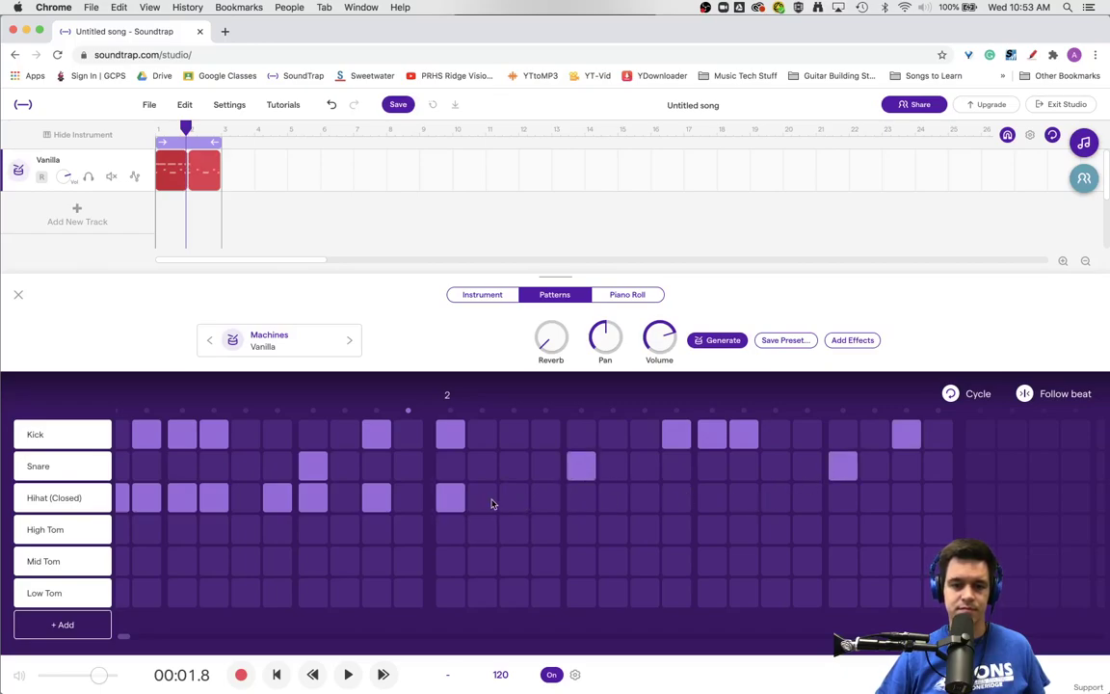
{"action": "left_click", "coordinate": [548, 499]}
{"action": "left_click", "coordinate": [579, 501]}
{"action": "left_click", "coordinate": [678, 499]}
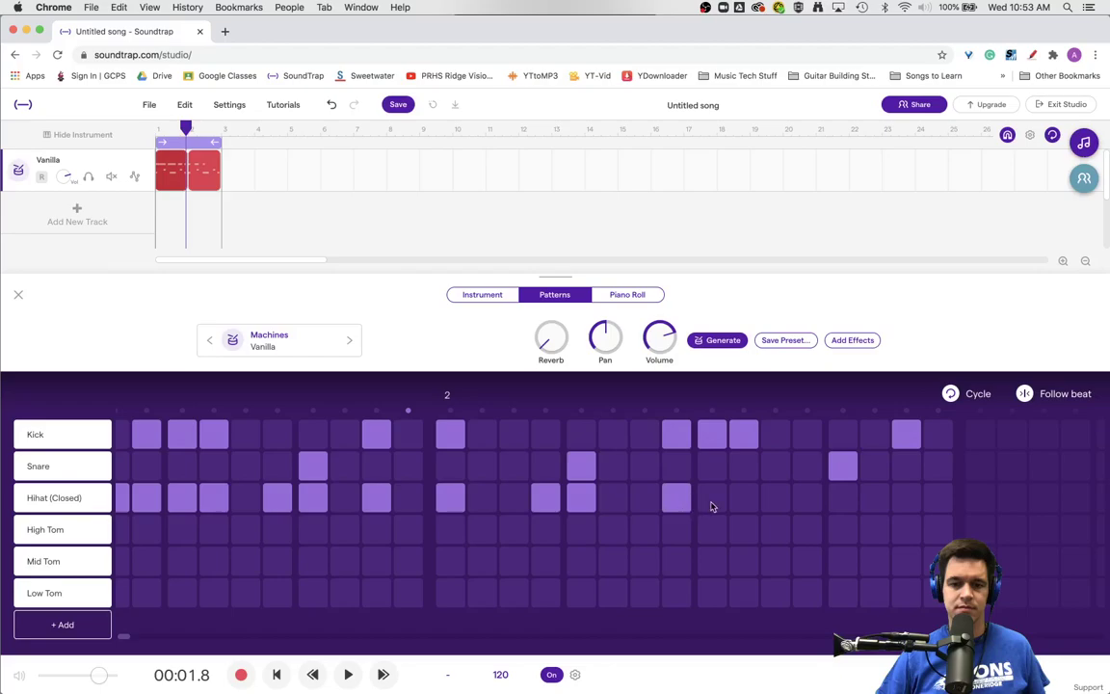
{"action": "left_click", "coordinate": [711, 499]}
{"action": "left_click", "coordinate": [743, 499]}
{"action": "left_click", "coordinate": [774, 499]}
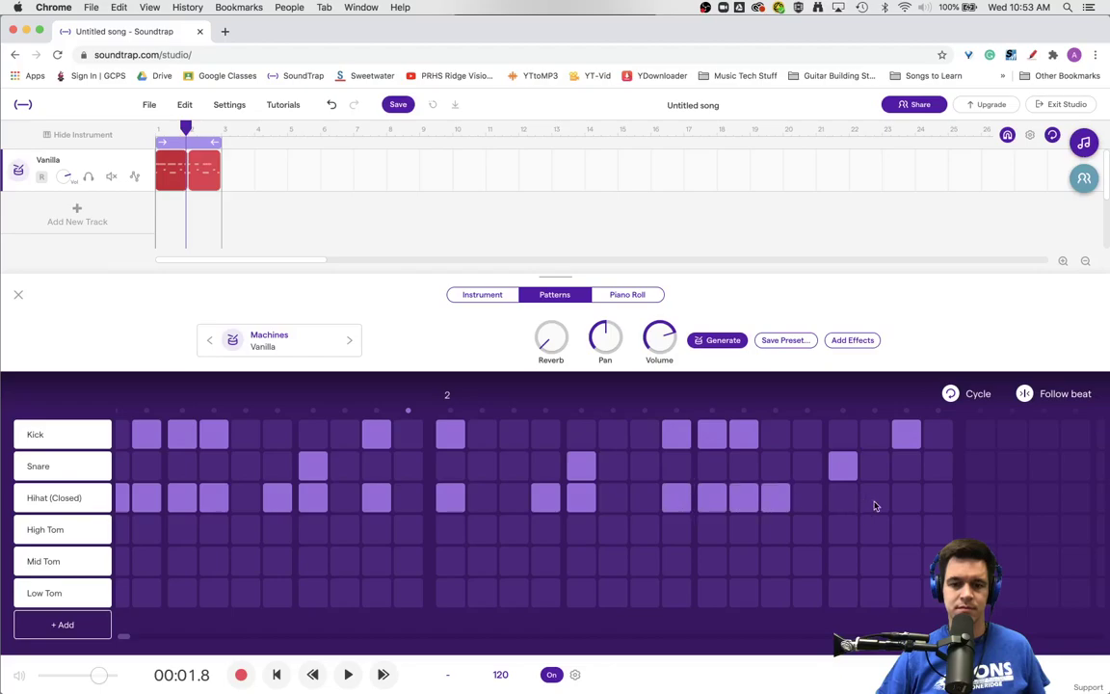
{"action": "left_click", "coordinate": [874, 499]}
{"action": "left_click", "coordinate": [906, 499]}
{"action": "left_click", "coordinate": [937, 500]}
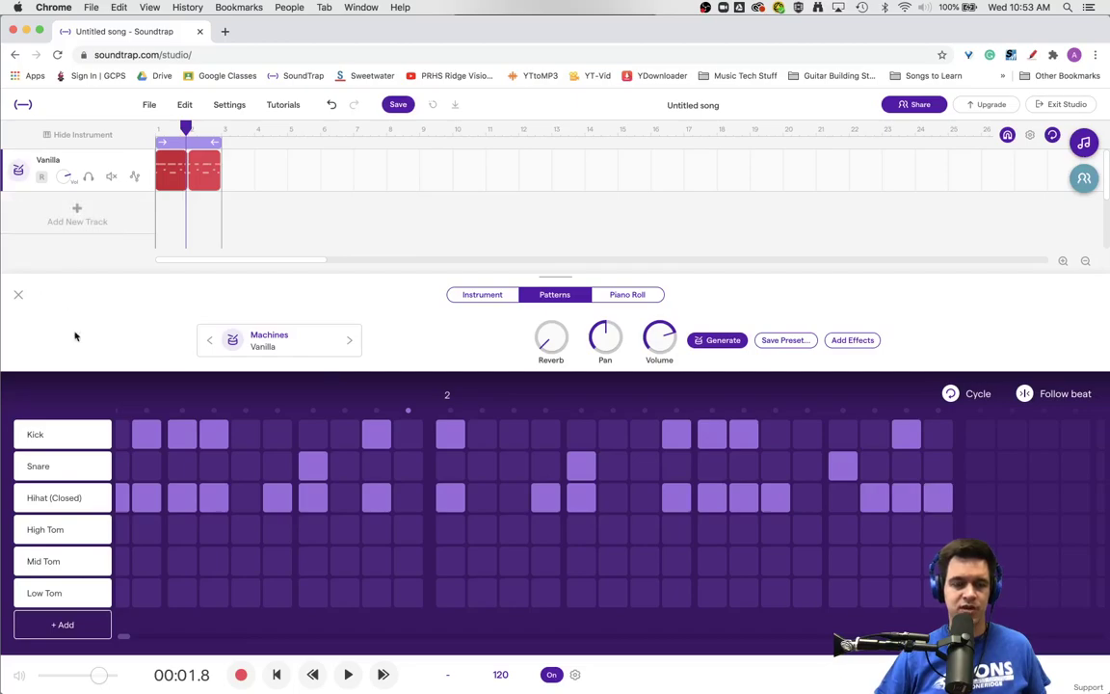
Step: Play the two-bar drum loop, then stop it
{"action": "left_click", "coordinate": [348, 674]}
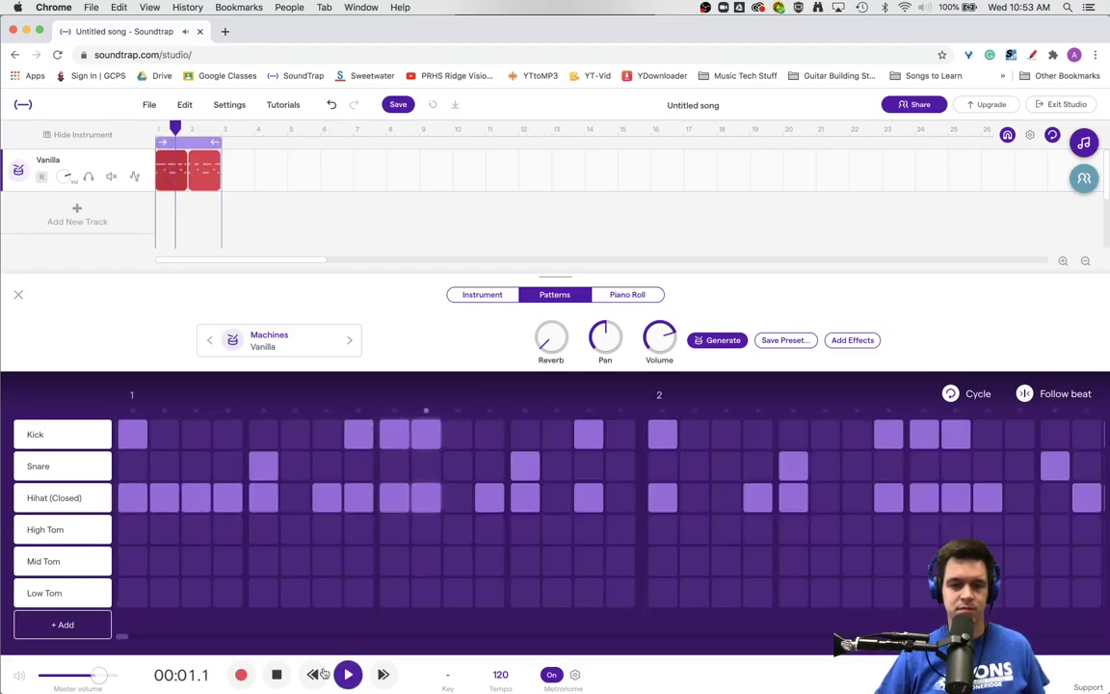
{"action": "left_click", "coordinate": [276, 676]}
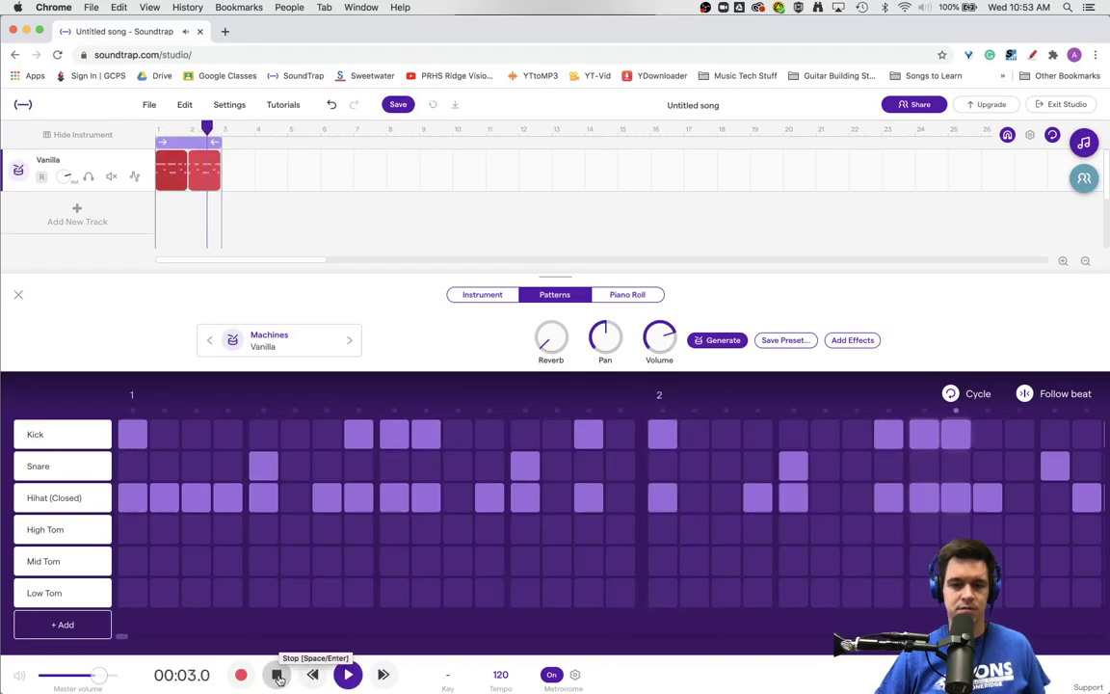
{"action": "left_click", "coordinate": [277, 676]}
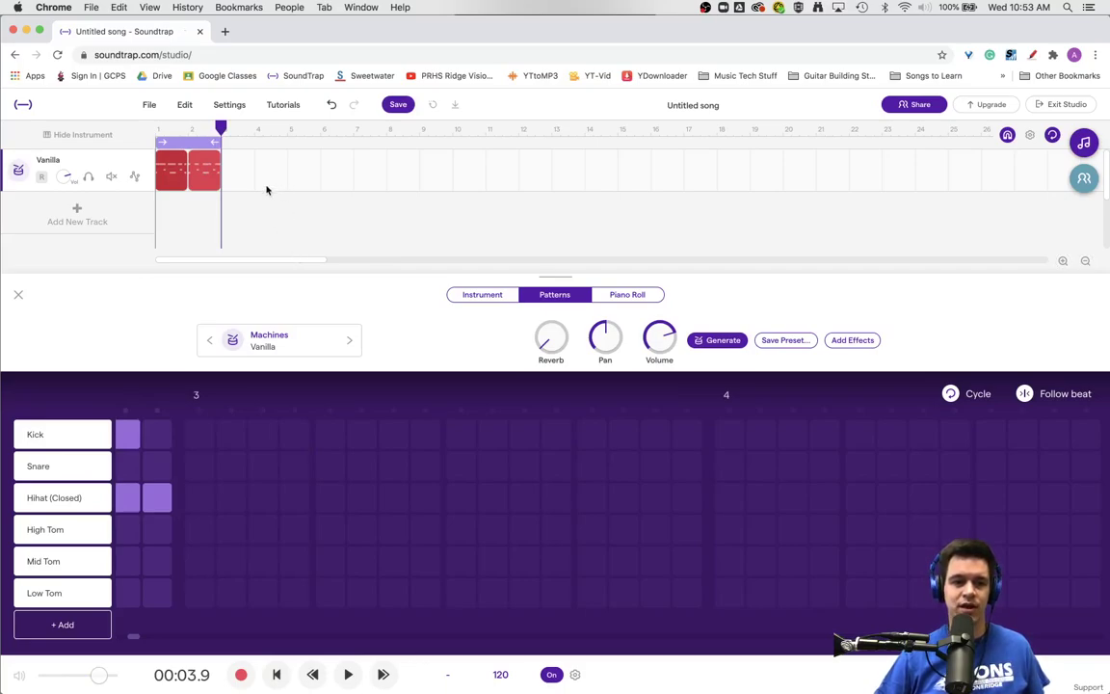
Step: Marquee-select both drum clips and merge them into one region with Merge regions
{"action": "left_click_drag", "start_coordinate": [279, 185], "coordinate": [167, 165]}
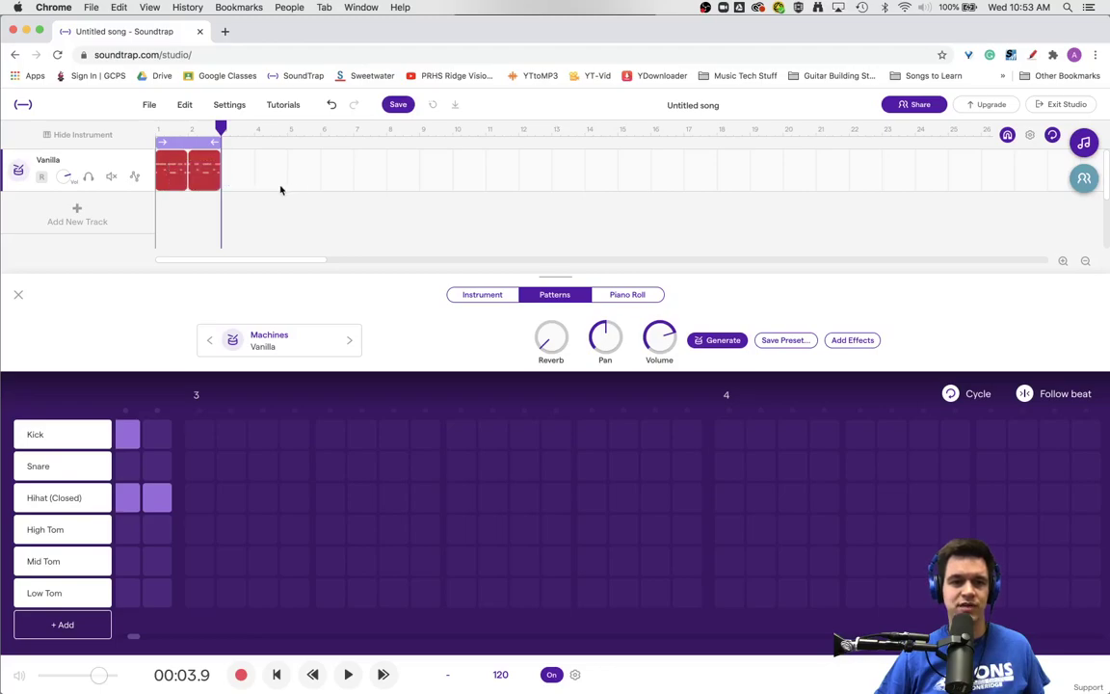
{"action": "left_click_drag", "start_coordinate": [280, 190], "coordinate": [223, 157]}
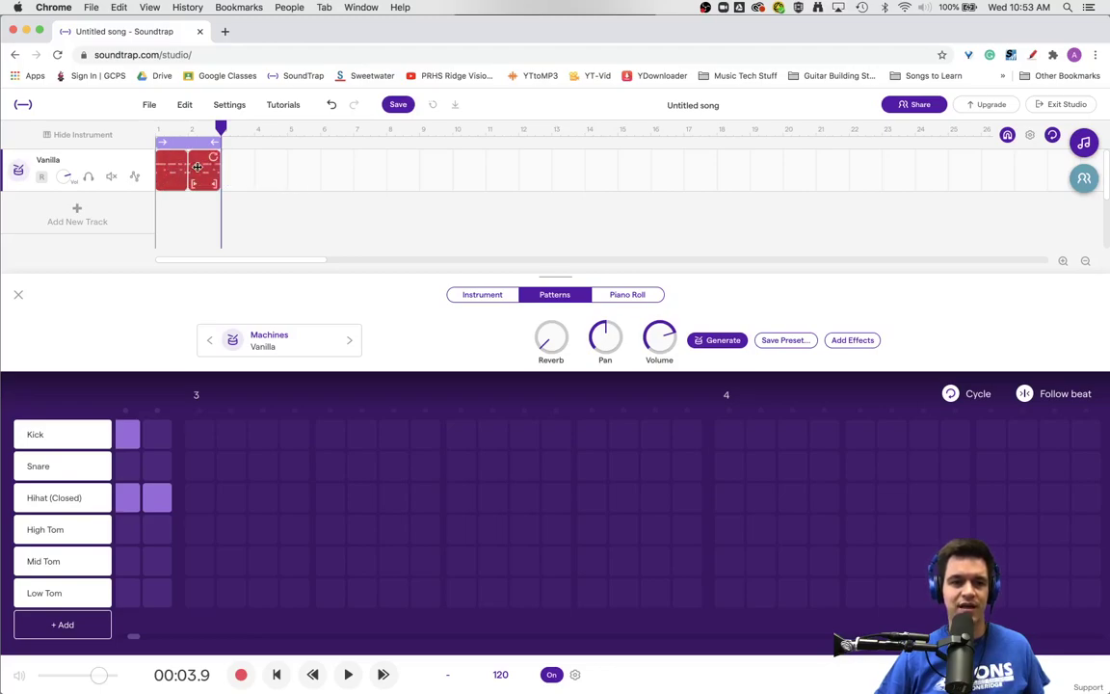
{"action": "right_click", "coordinate": [197, 166]}
{"action": "left_click", "coordinate": [236, 280]}
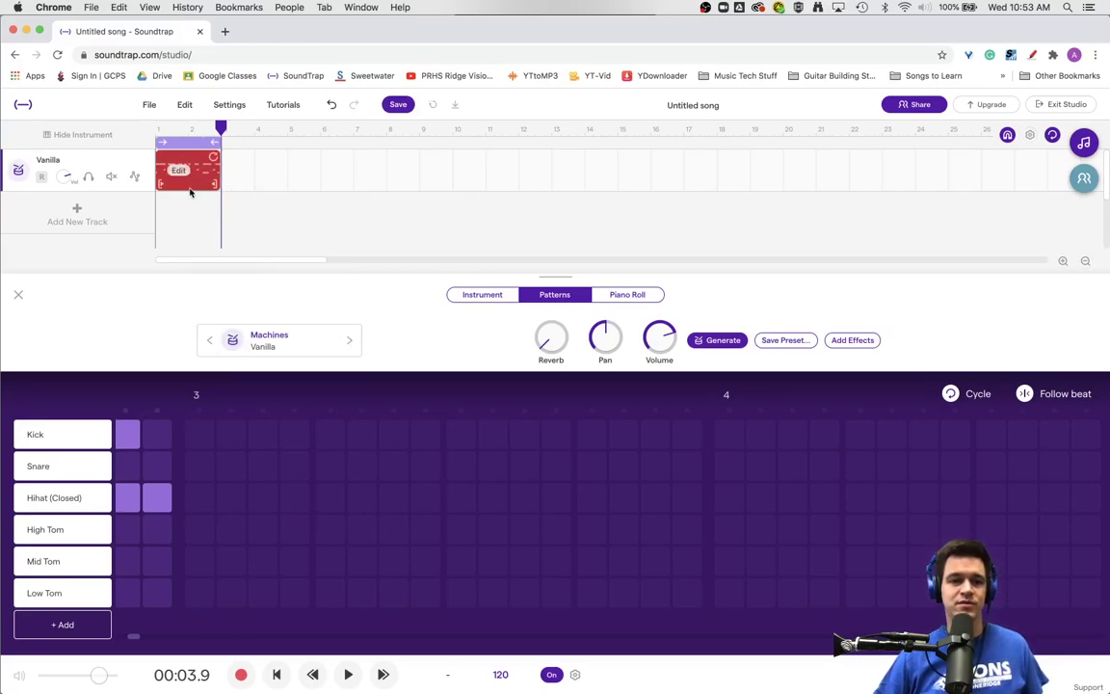
{"action": "mouse_move", "coordinate": [192, 178]}
{"action": "left_mouse_down"}
{"action": "mouse_move", "coordinate": [337, 179]}
{"action": "mouse_move", "coordinate": [193, 178]}
{"action": "left_mouse_up"}
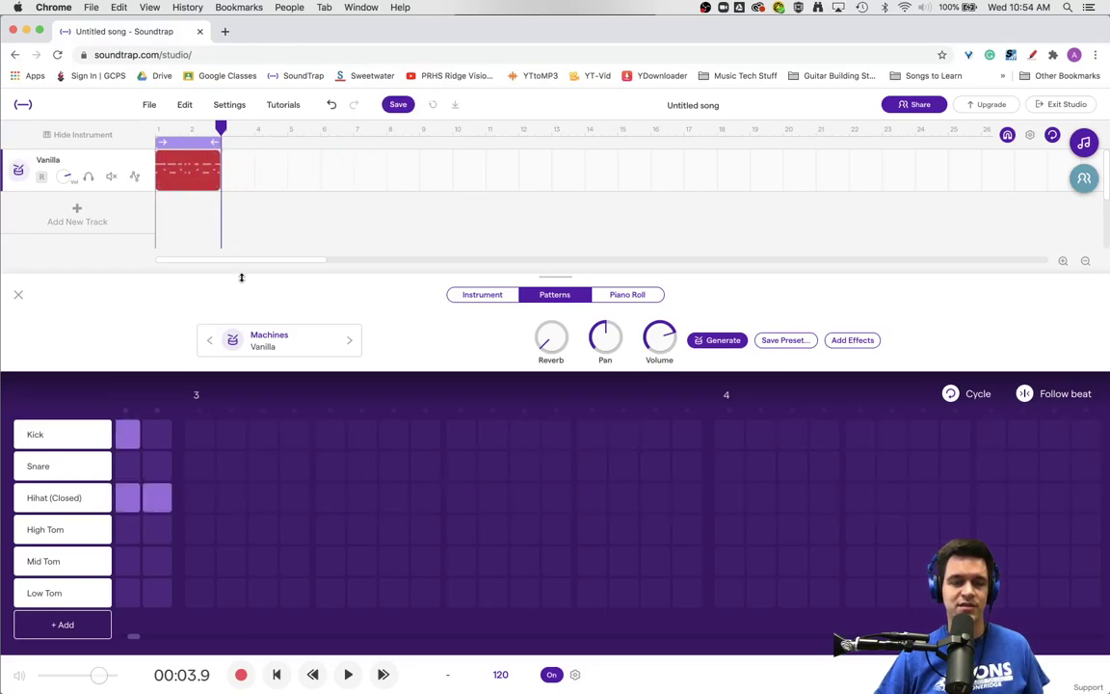